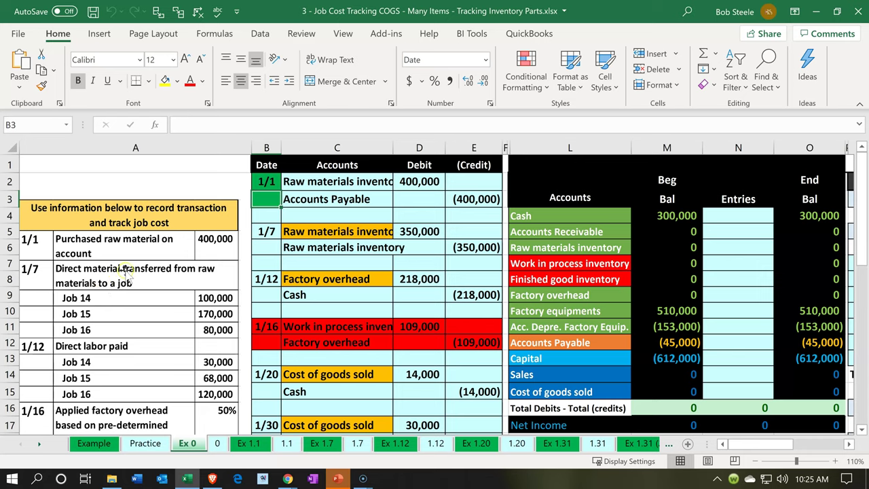
# - Post the 1/1 journal entry to the trial balance entries: 400,000 in Raw materials inventory and (400,000) in Accounts Payable
pyautogui.click(310, 181)
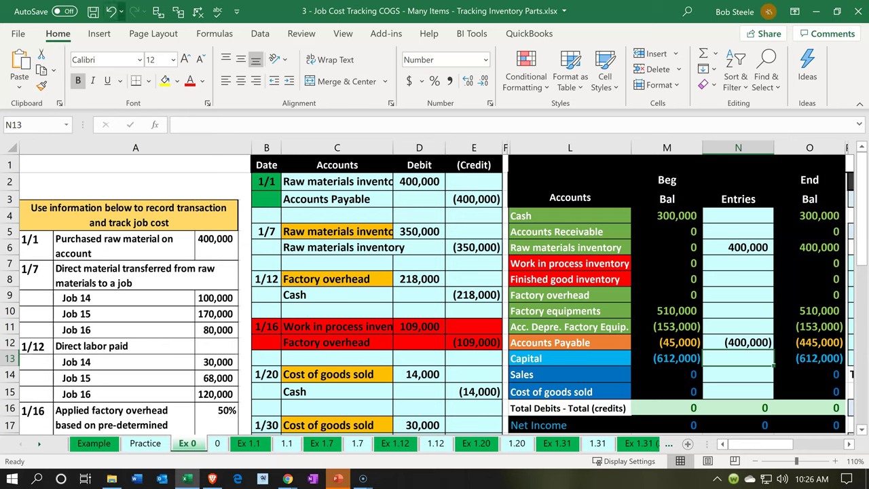
# - Review the debit and credit accounts of the 1/1 raw materials purchase in the journal
pyautogui.click(328, 242)
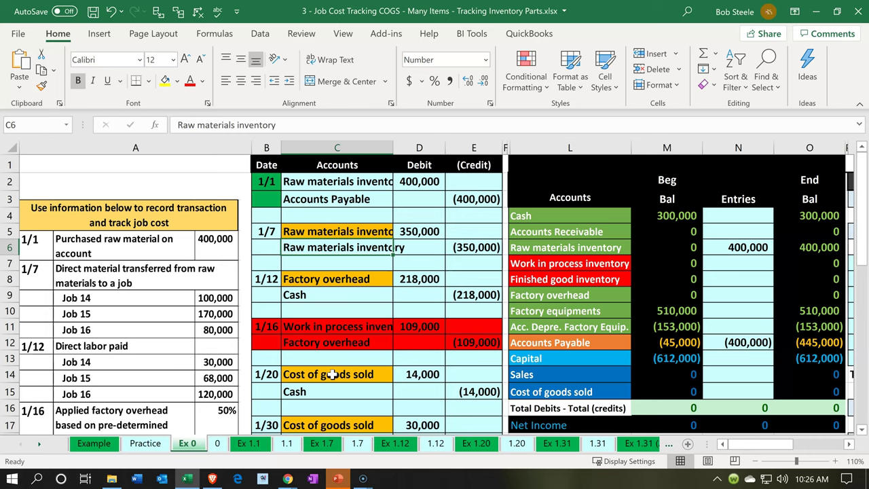
pyautogui.click(353, 213)
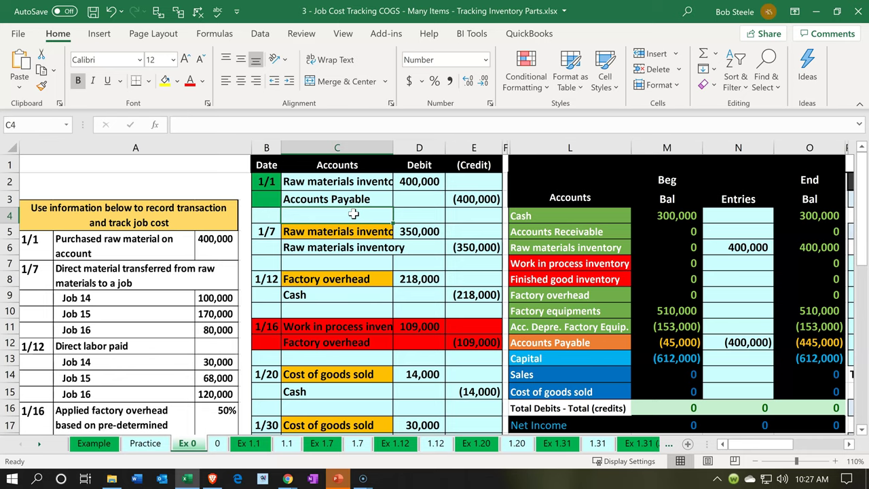
pyautogui.press('Up')
pyautogui.press('Up')
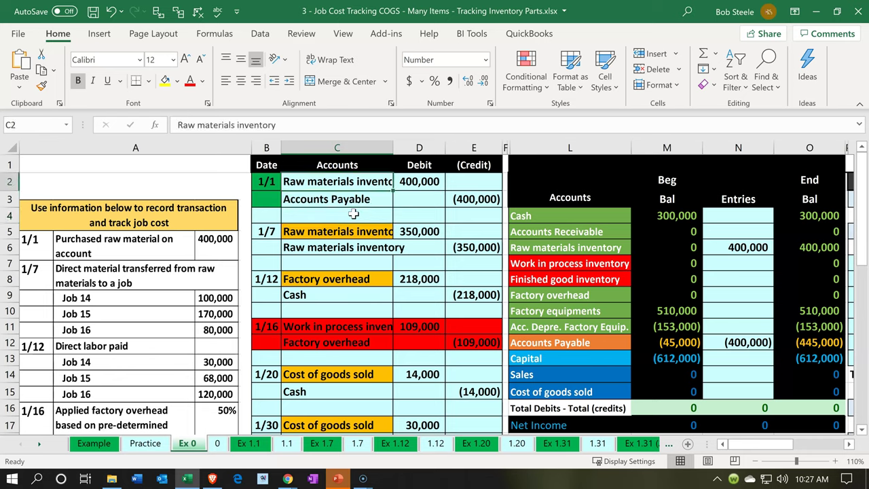
pyautogui.press('Down')
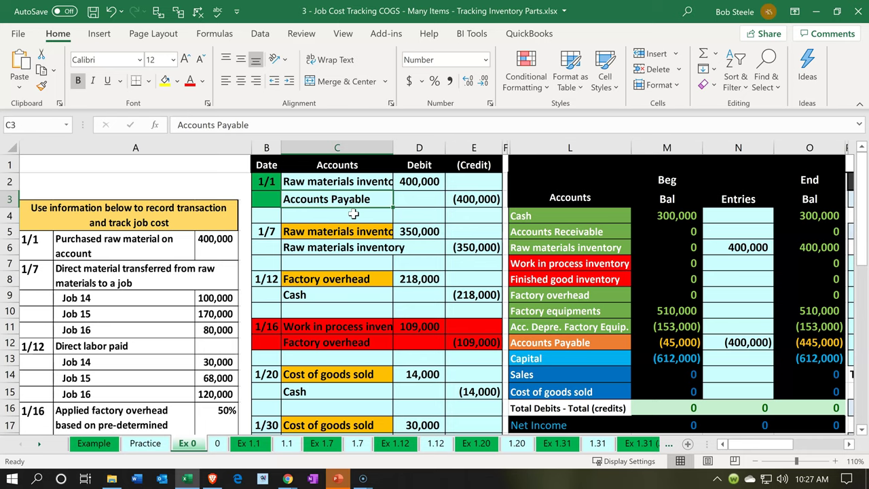
pyautogui.press('Down')
pyautogui.press('Down')
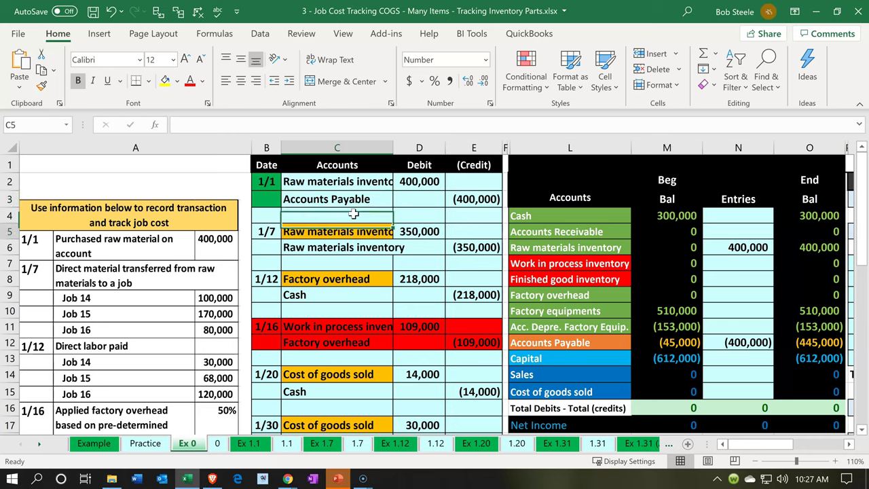
# - Examine the ending balances of Raw materials inventory and Accounts Payable in the trial balance
pyautogui.press('Right')
pyautogui.press('Right')
pyautogui.press('Right')
pyautogui.press('Right')
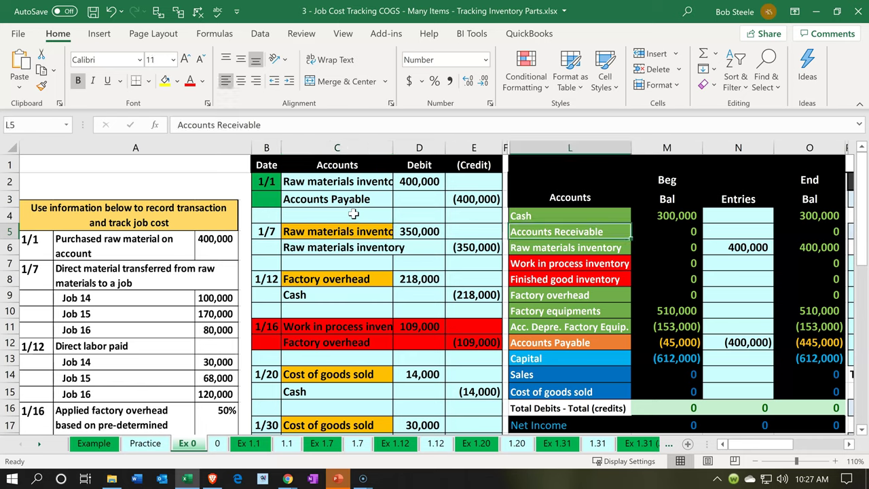
pyautogui.press('Down')
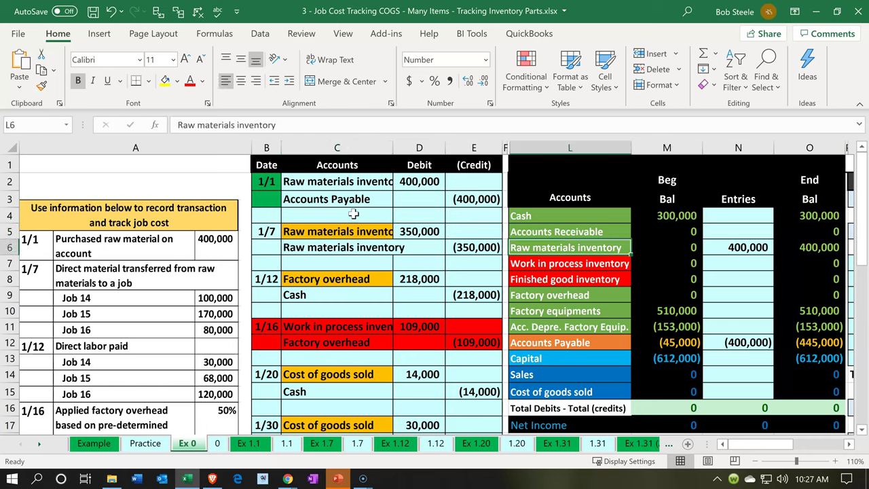
pyautogui.press('Right')
pyautogui.press('Right')
pyautogui.press('Right')
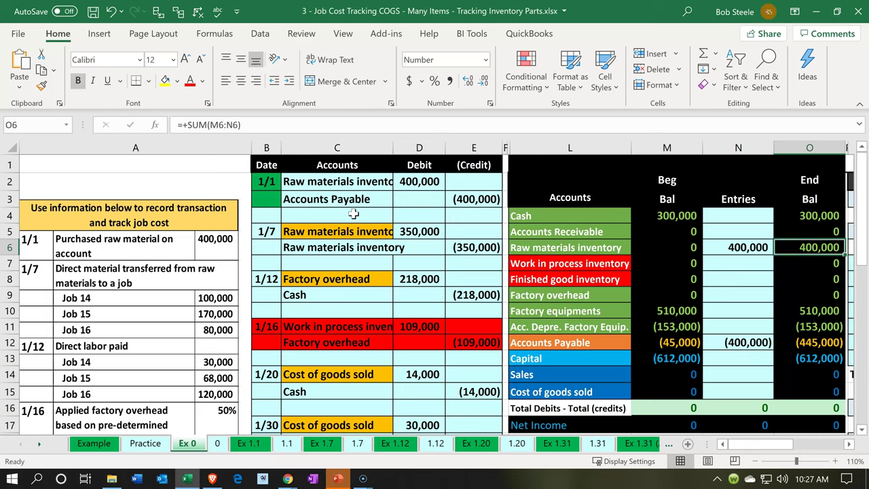
pyautogui.press('Down')
pyautogui.press('Down')
pyautogui.press('Down')
pyautogui.press('Down')
pyautogui.press('Down')
pyautogui.press('Down')
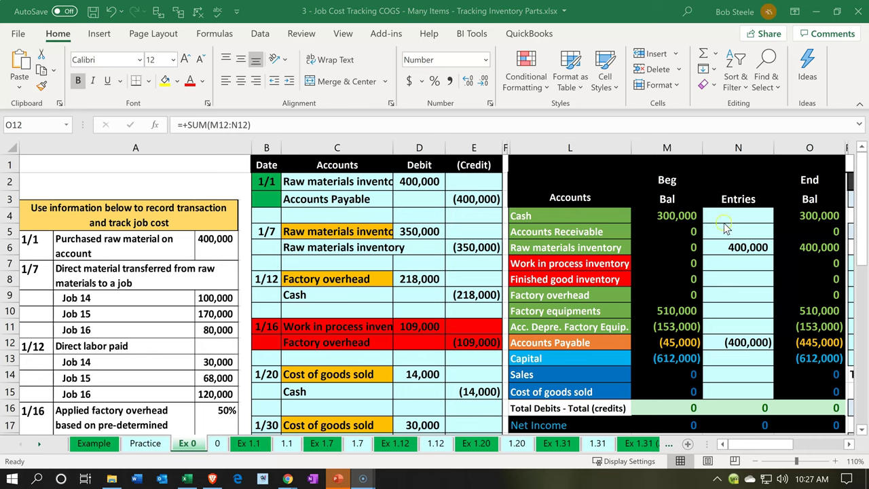
pyautogui.press('Up')
pyautogui.press('Up')
pyautogui.press('Up')
pyautogui.press('Up')
pyautogui.press('Up')
pyautogui.press('Up')
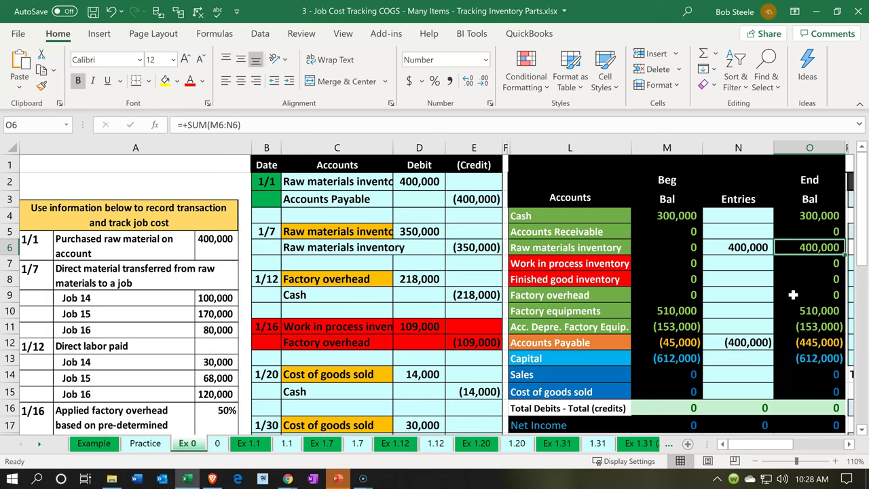
pyautogui.press('F2')
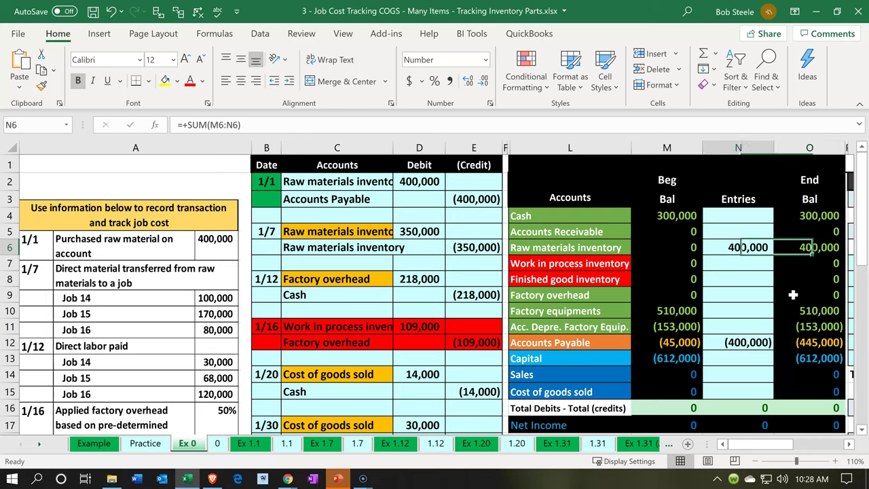
pyautogui.press('Escape')
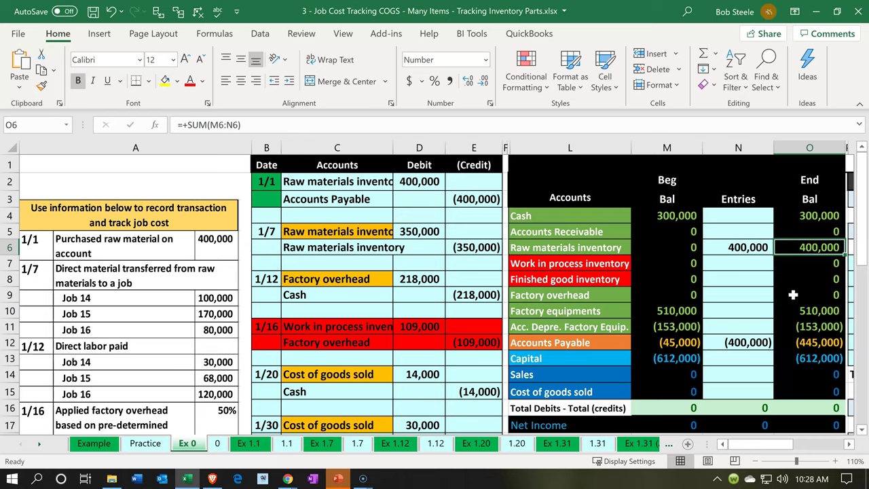
# - Switch to Xero in the browser and create a new bill for Job Costing Company
pyautogui.hotkey('ctrl', 'shift', 'a')
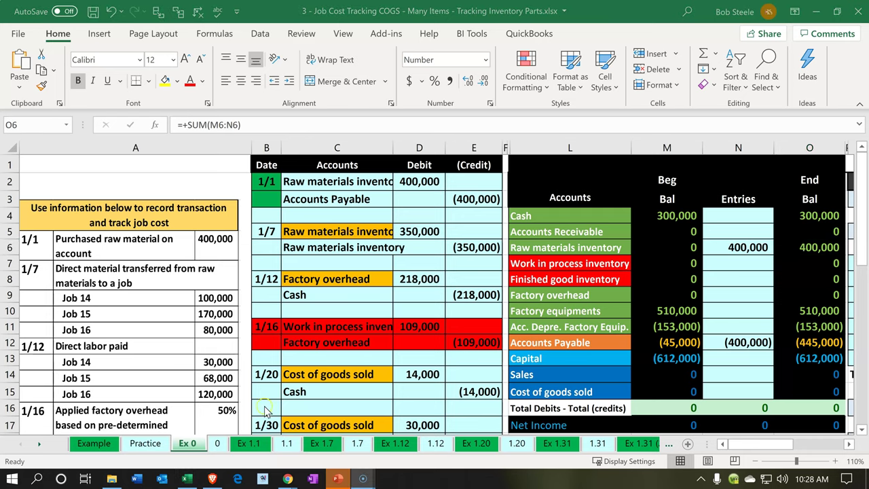
pyautogui.click(190, 480)
pyautogui.click(193, 480)
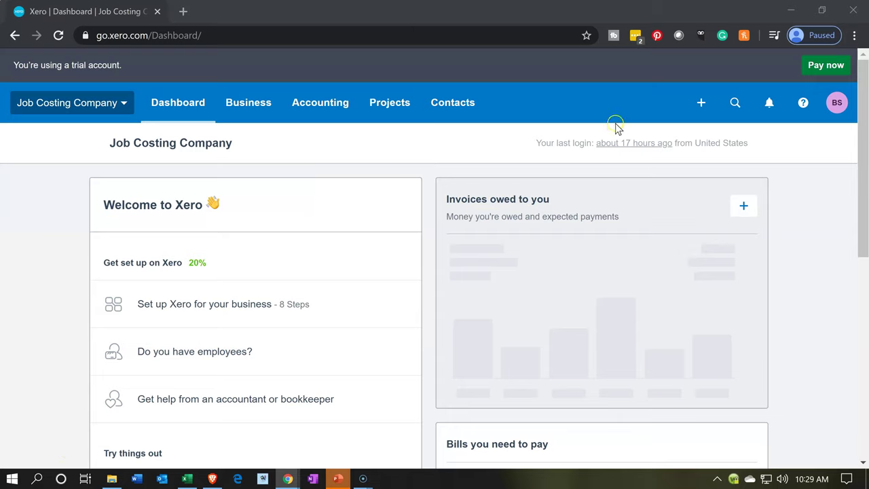
pyautogui.click(698, 105)
pyautogui.click(697, 105)
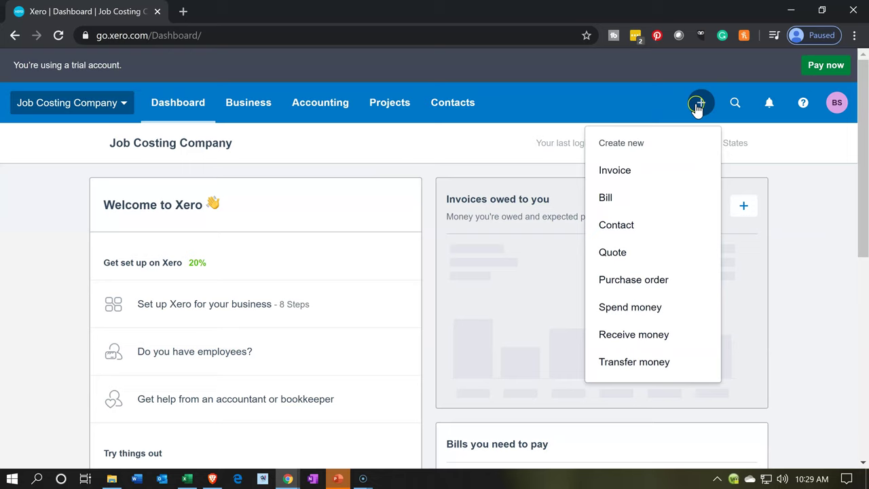
pyautogui.click(618, 199)
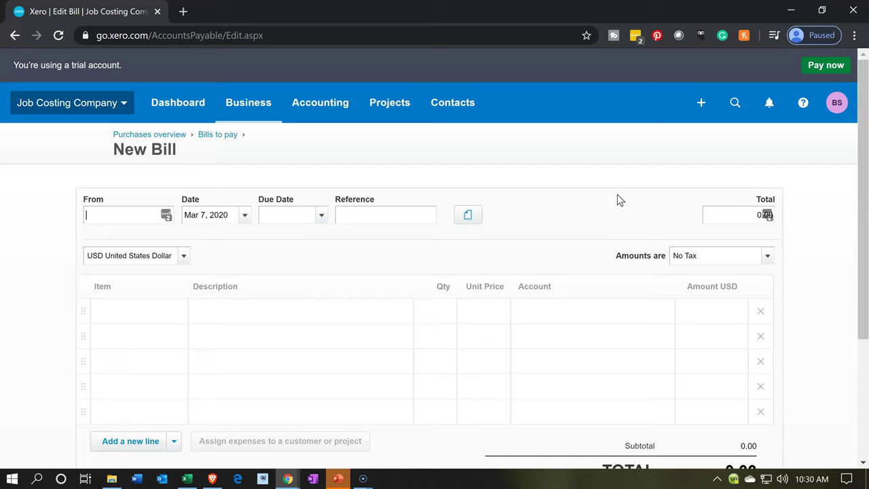
# - Enter Home Dopot as the bill's supplier and set the bill date to Jan 1, 2020
pyautogui.write('Home ')
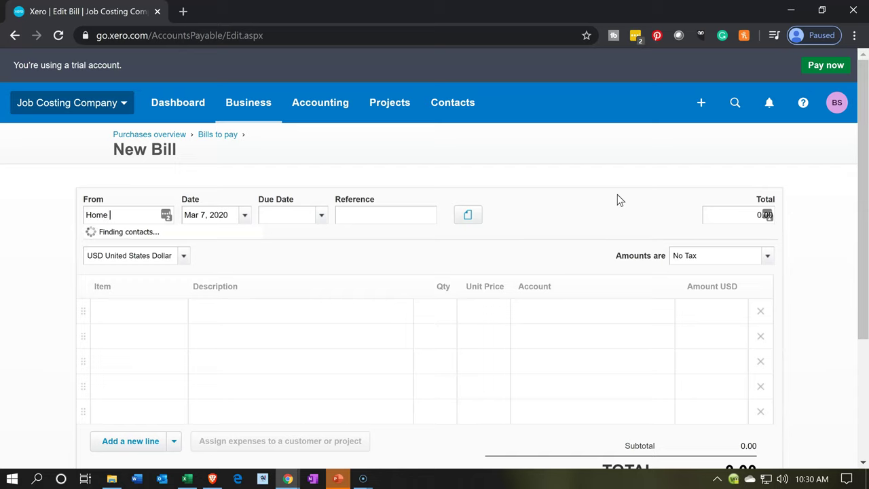
pyautogui.write('Dopot')
pyautogui.press('Tab')
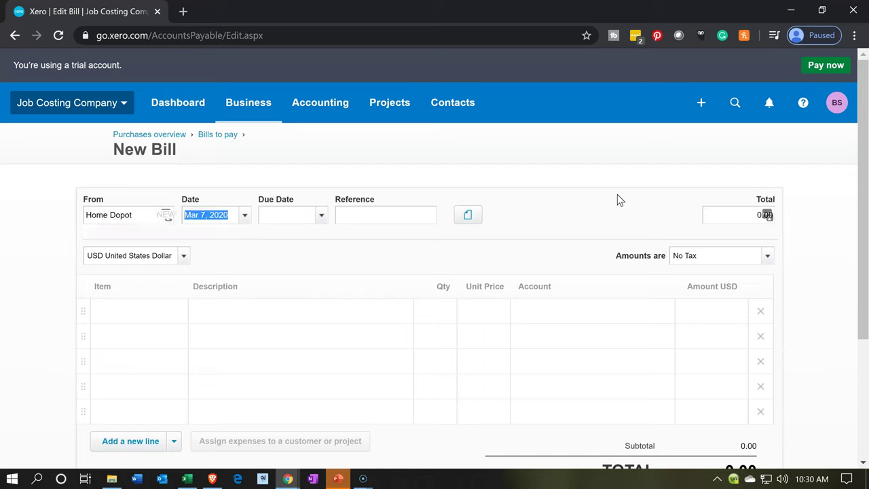
pyautogui.click(226, 216)
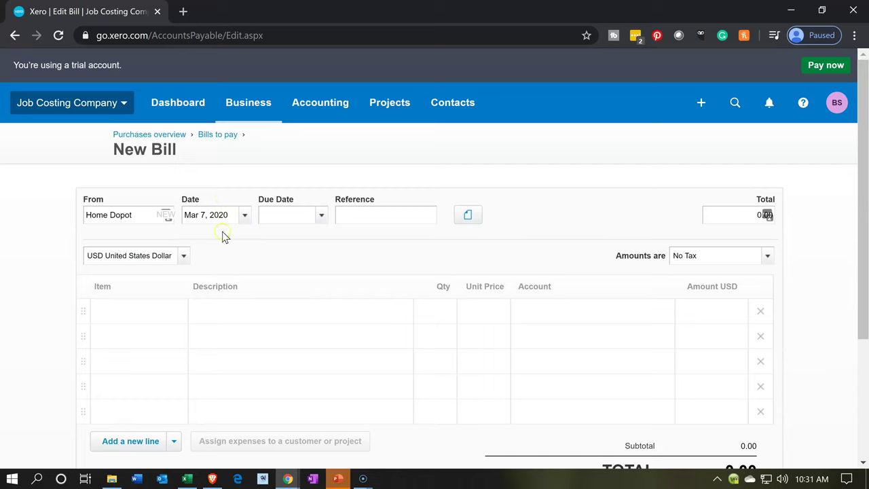
pyautogui.moveTo(226, 213); pyautogui.dragTo(80, 214)
pyautogui.write('010120')
pyautogui.press('Tab')
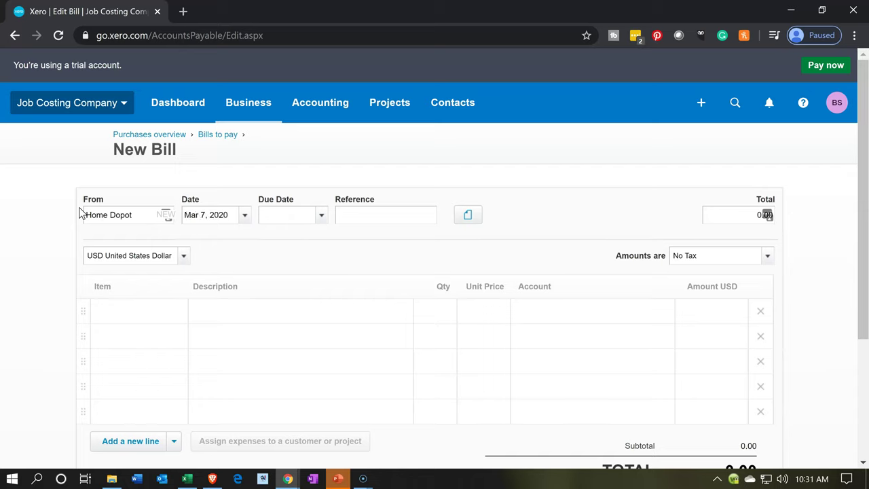
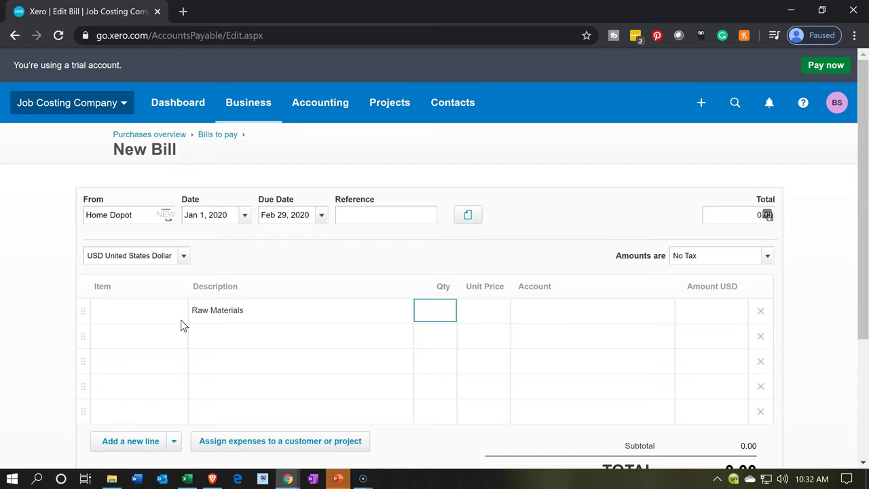
# - Give the Raw Materials line a quantity of 1.00 and a unit price of 400,000
pyautogui.press('Tab')
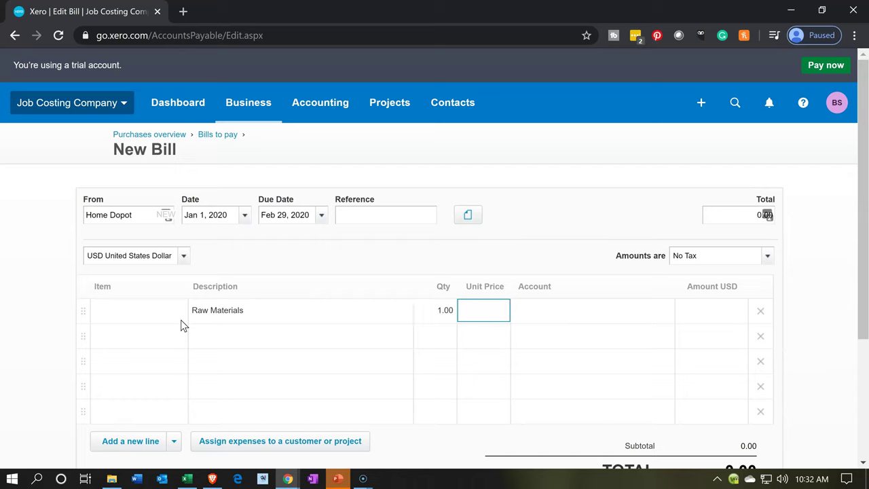
pyautogui.write('400000')
pyautogui.press('Tab')
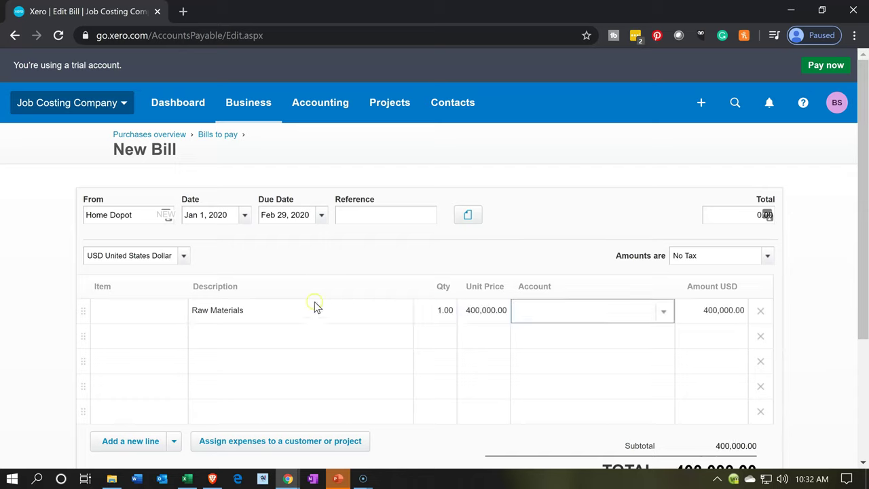
# - Look through the Raw Materials line's account choices for an inventory asset account
pyautogui.click(664, 313)
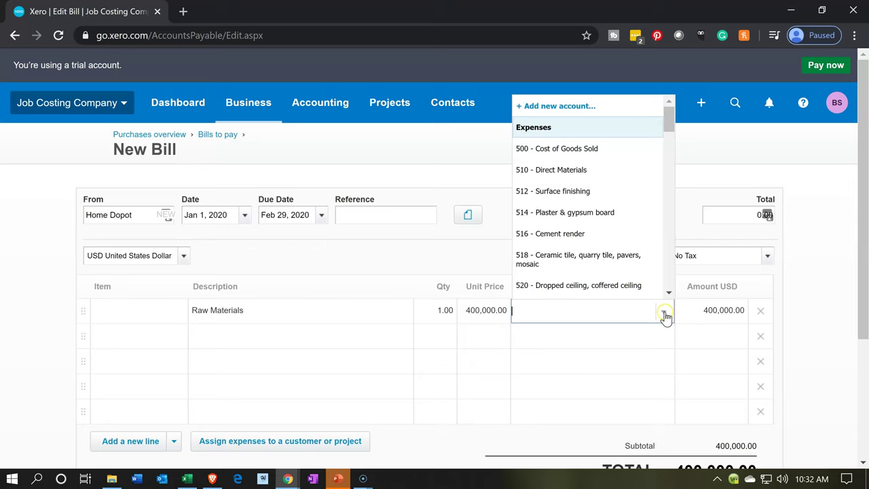
pyautogui.scroll(-1, 632, 272)
pyautogui.scroll(-4, 631, 271)
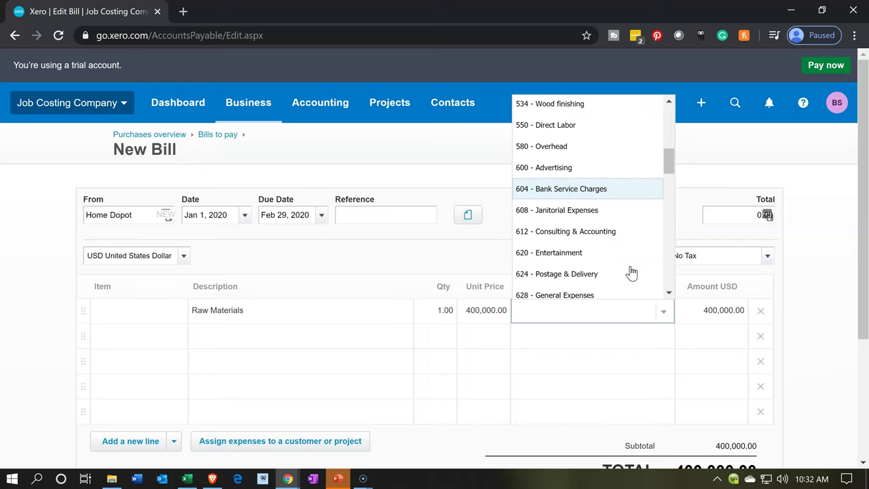
pyautogui.scroll(-3, 631, 271)
pyautogui.scroll(-4, 632, 271)
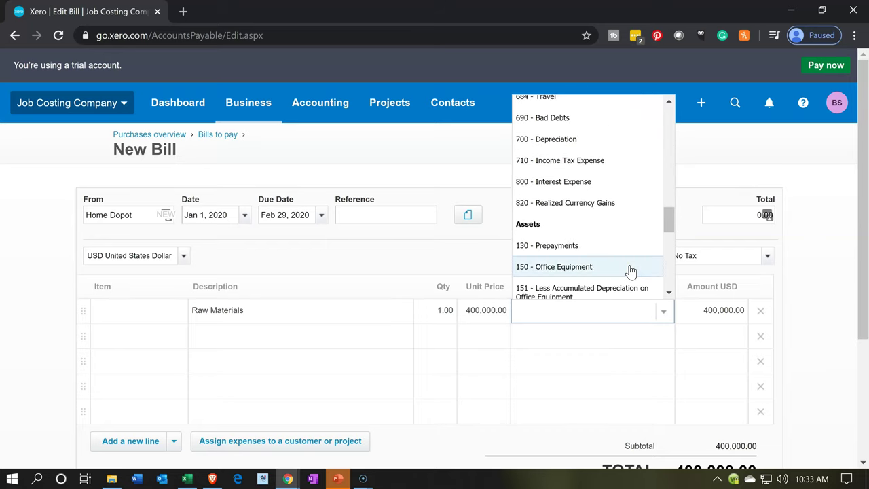
pyautogui.scroll(-3, 631, 272)
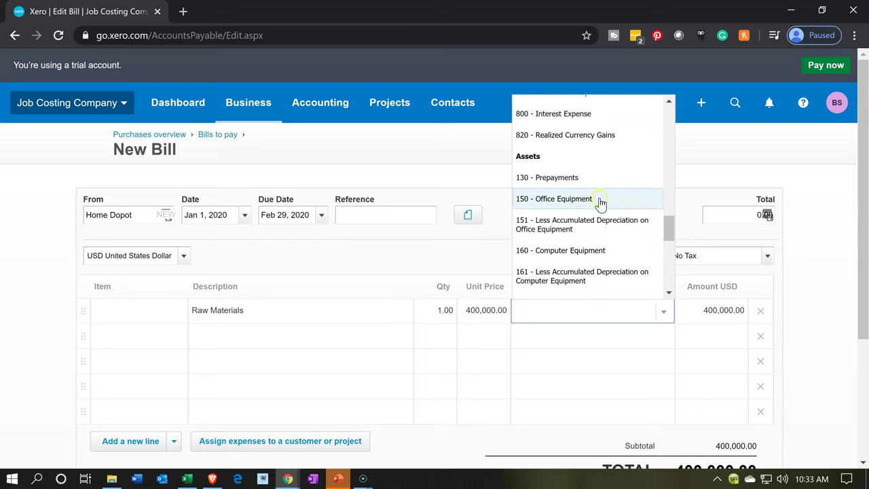
pyautogui.click(561, 309)
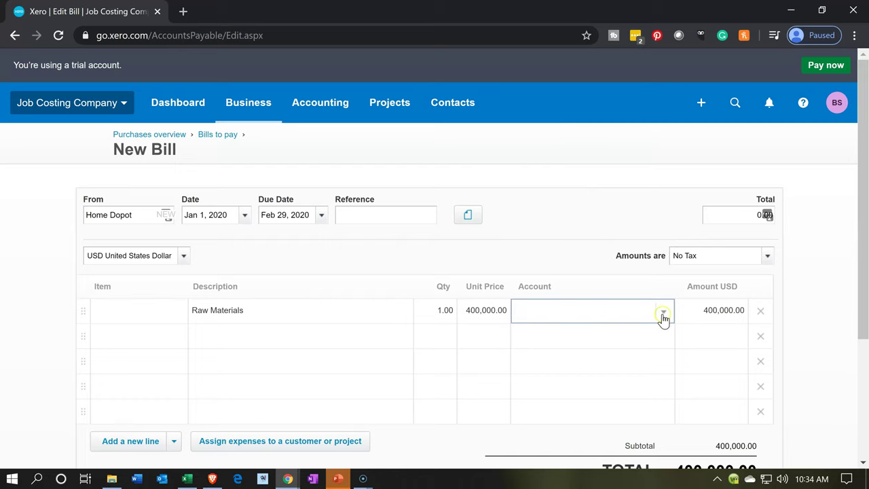
# - Start adding a new account from the Raw Materials line's account choices and give it the code 142
pyautogui.click(662, 312)
pyautogui.scroll(-1, 621, 236)
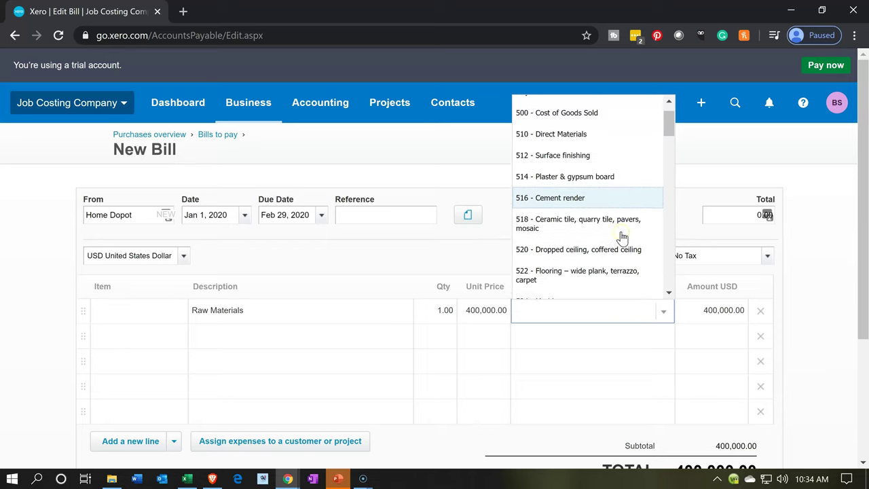
pyautogui.scroll(1, 604, 190)
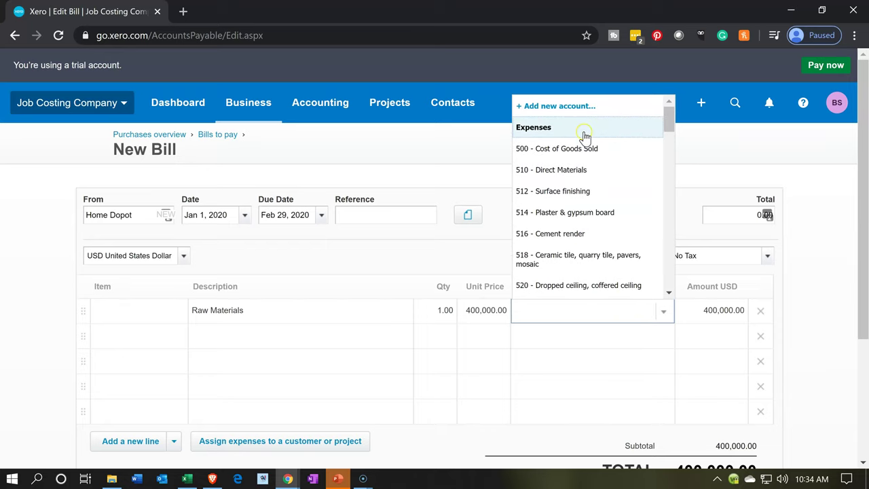
pyautogui.click(577, 108)
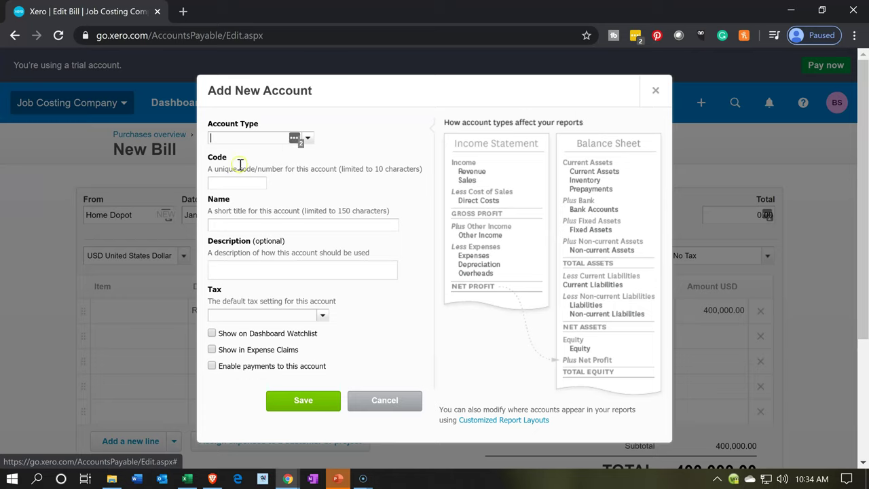
pyautogui.click(231, 183)
pyautogui.write('140')
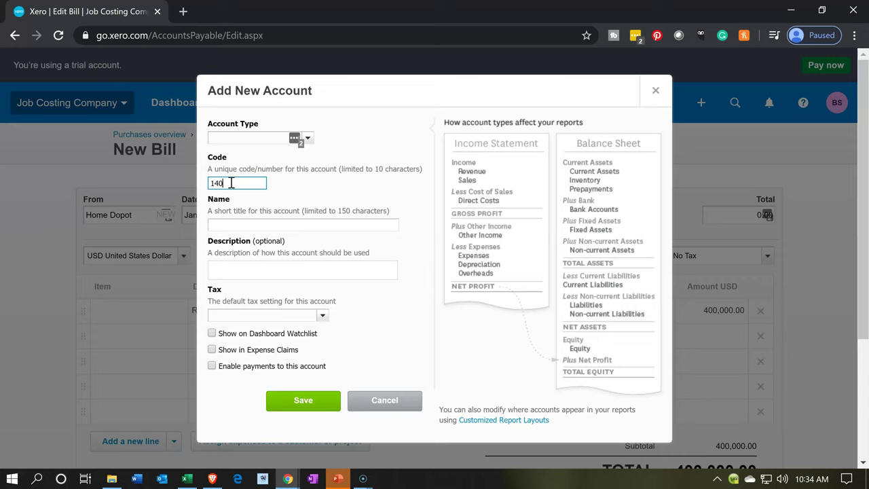
pyautogui.press('Tab')
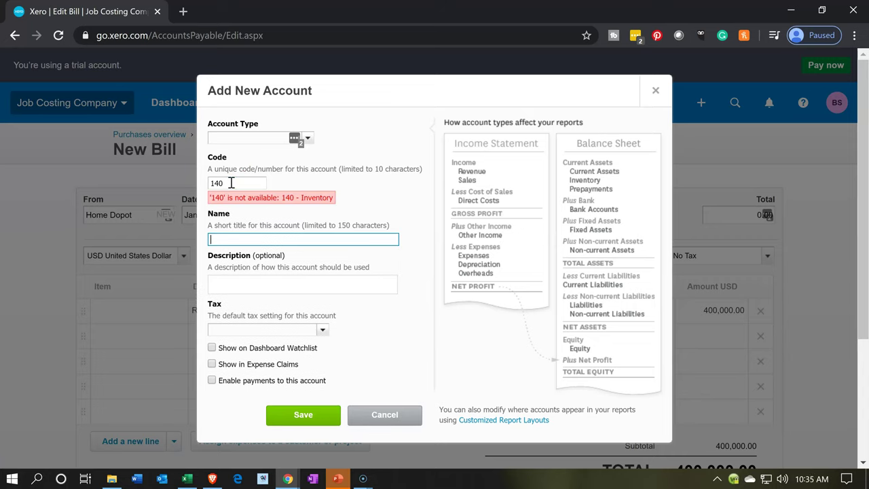
pyautogui.click(231, 183)
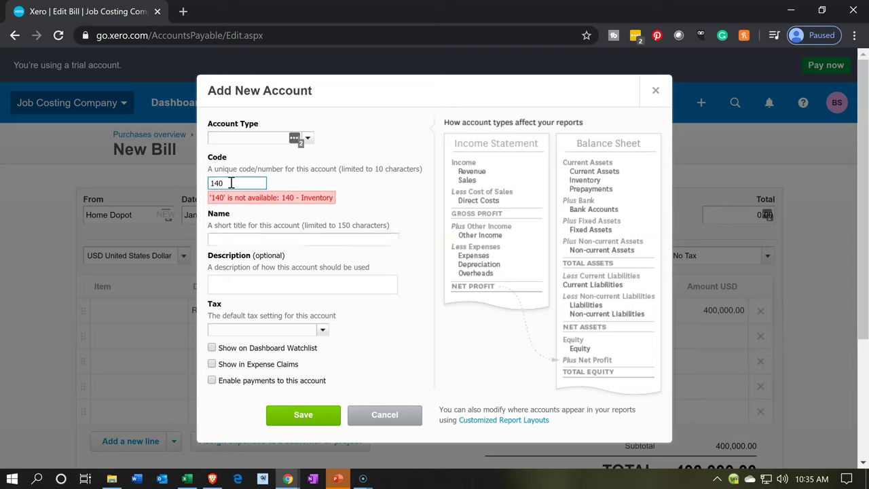
pyautogui.press('BackSpace')
pyautogui.press('Tab')
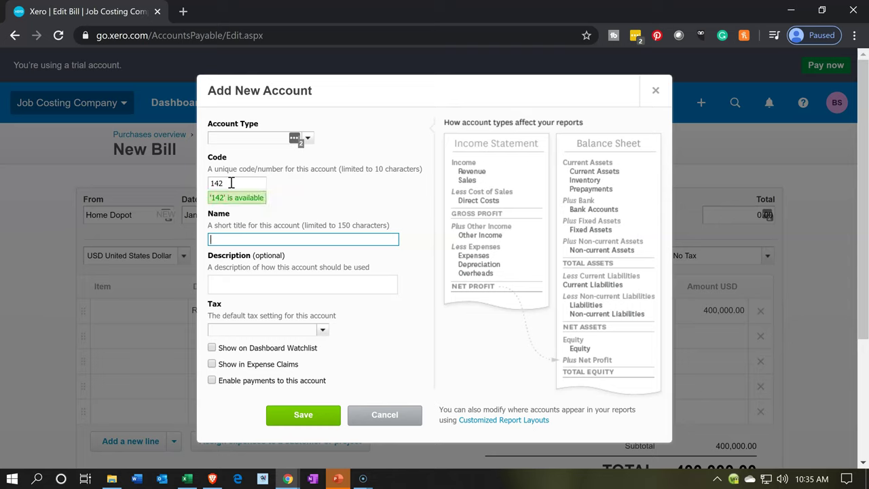
# - Set the new account's type to Current Asset, name it Raw Materials, and save it
pyautogui.click(309, 139)
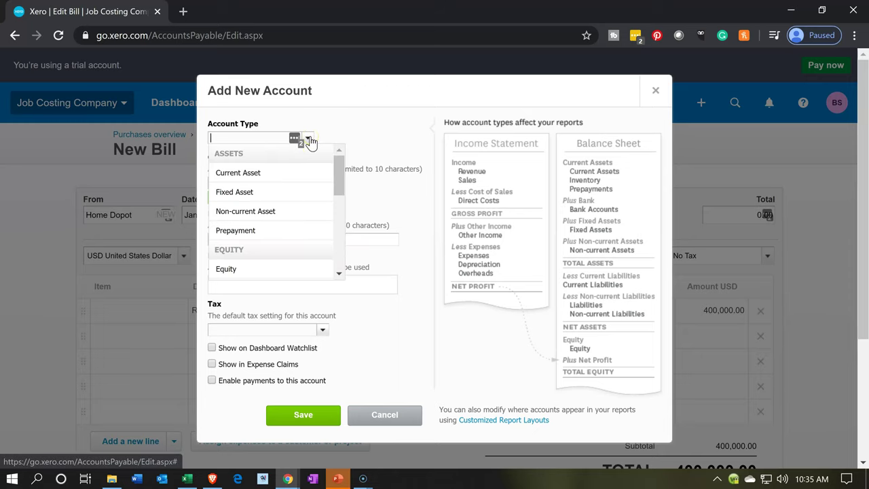
pyautogui.click(292, 179)
pyautogui.click(249, 237)
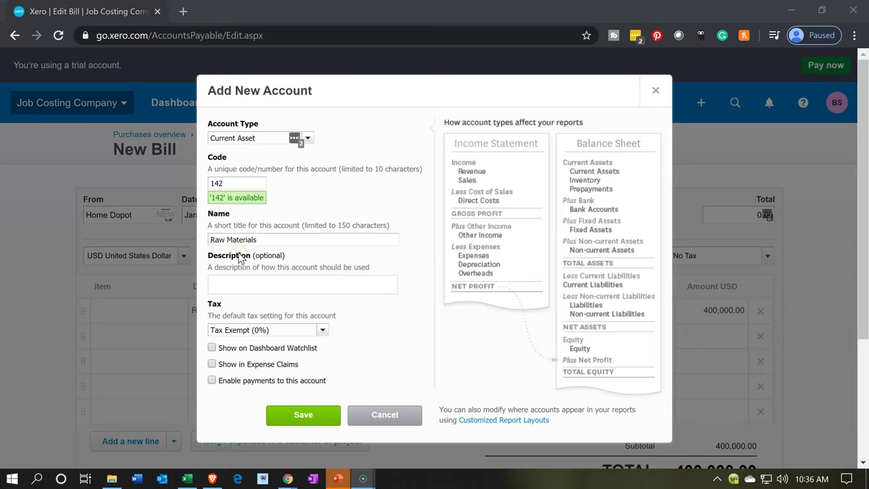
pyautogui.click(241, 257)
pyautogui.click(319, 414)
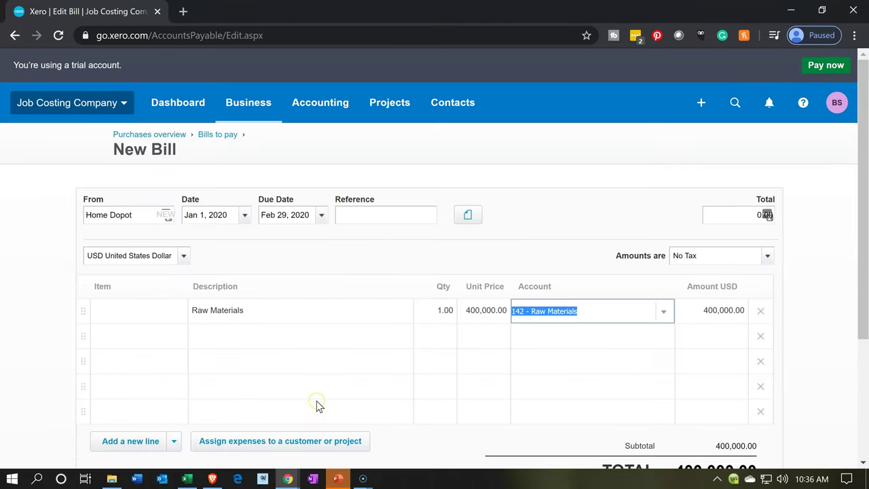
# - Approve the Home Dopot bill for the raw materials
pyautogui.scroll(-1, 317, 405)
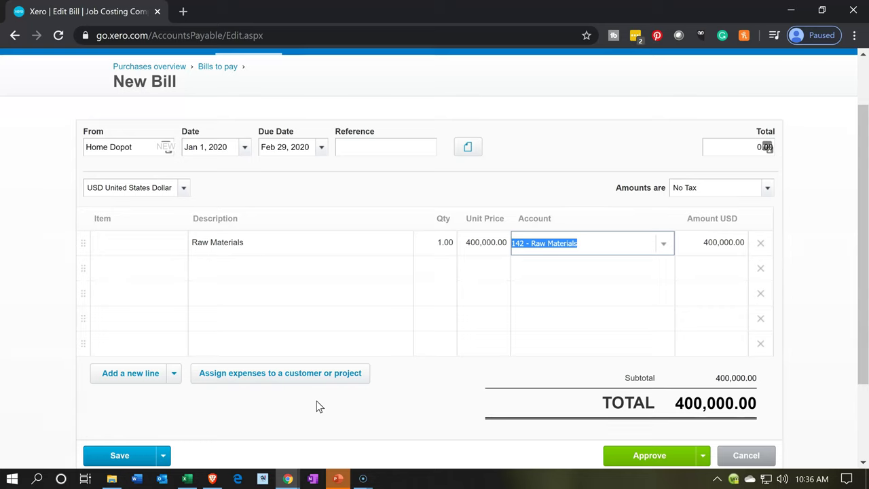
pyautogui.click(298, 285)
pyautogui.scroll(-1, 475, 275)
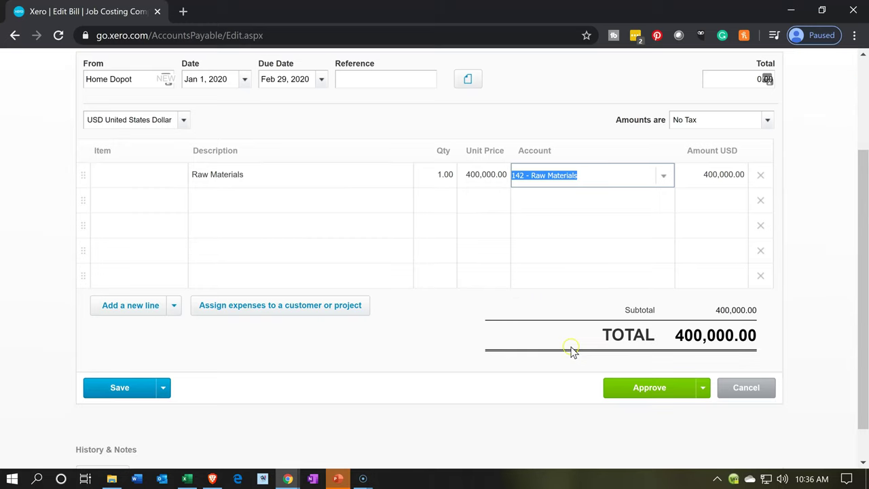
pyautogui.click(648, 386)
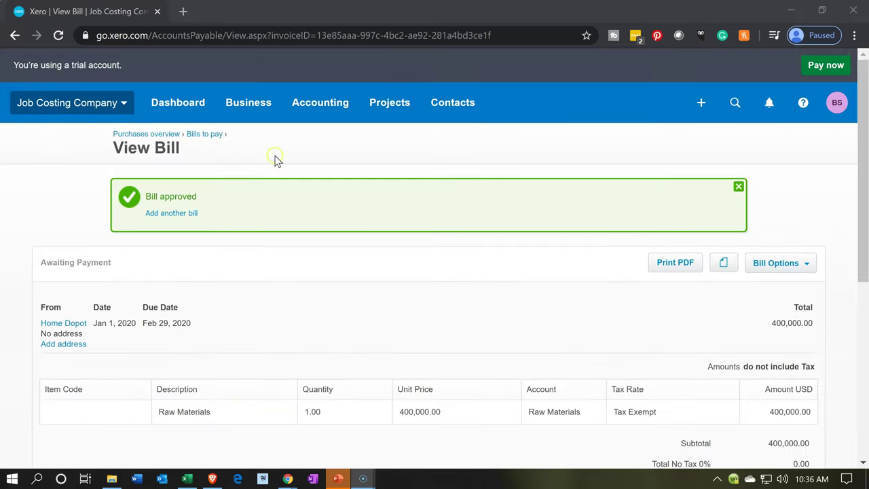
# - Run the Balance Sheet report for a custom date of Jan 31, 2020
pyautogui.click(336, 110)
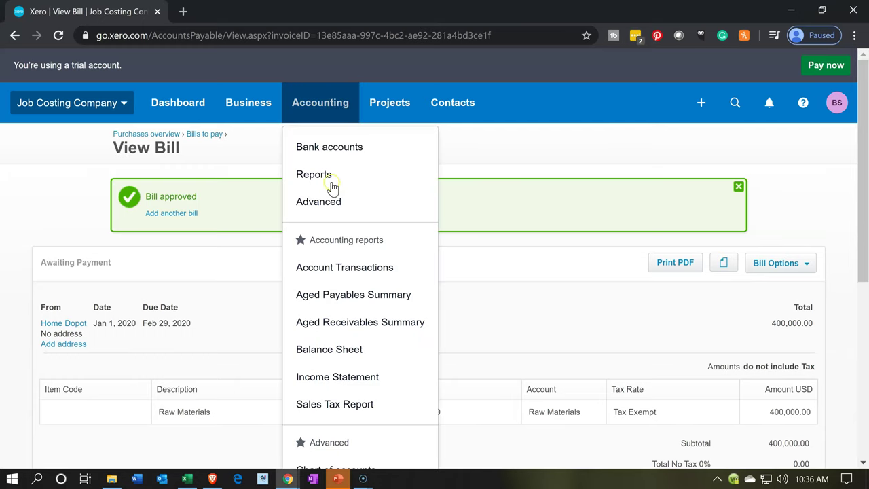
pyautogui.click(328, 347)
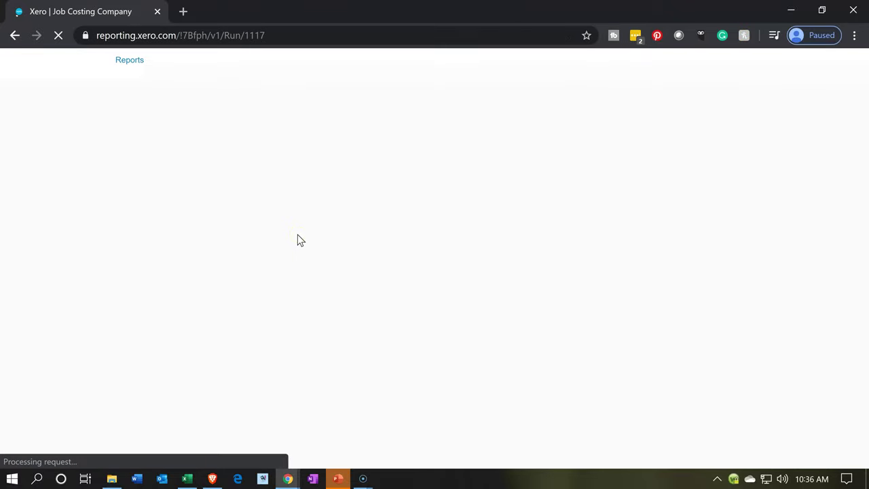
pyautogui.click(373, 207)
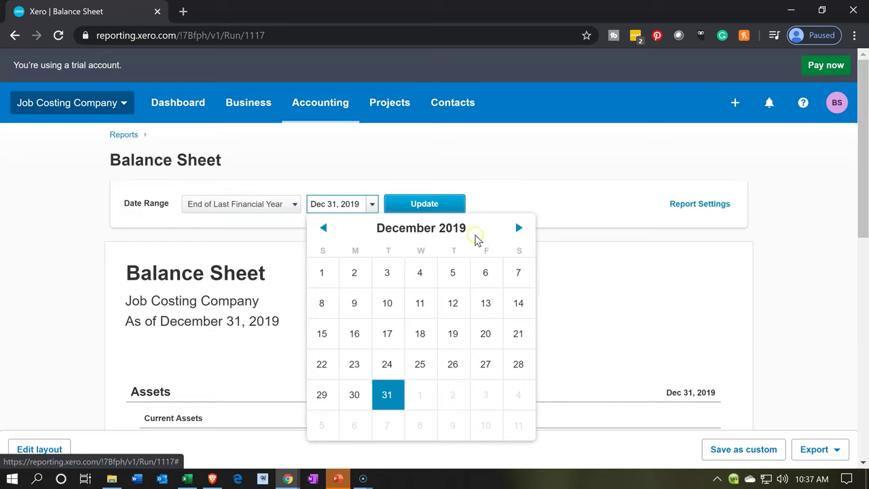
pyautogui.click(520, 228)
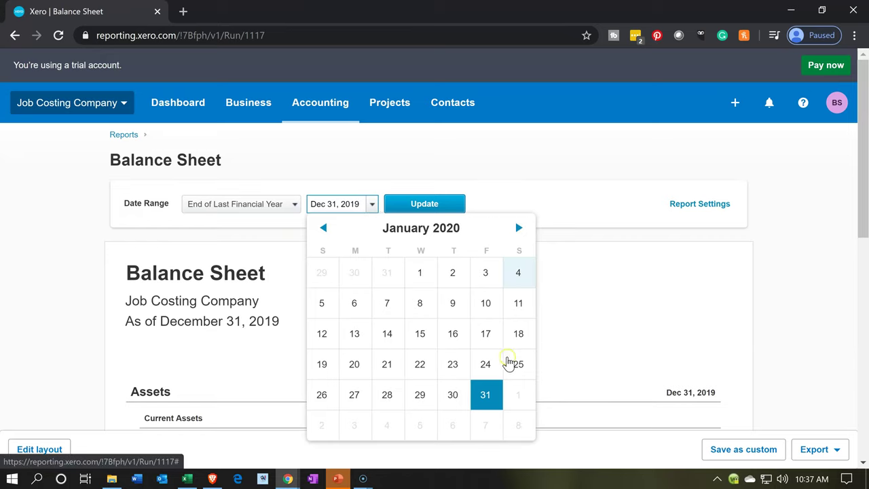
pyautogui.click(490, 399)
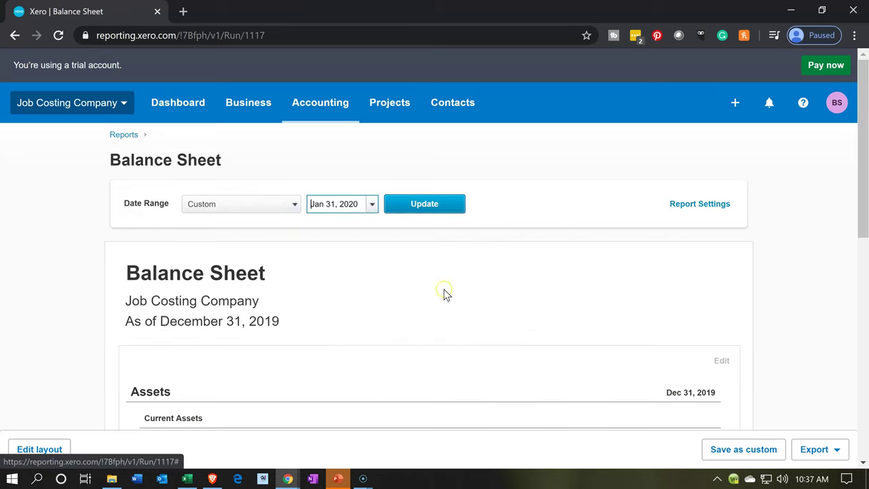
pyautogui.click(424, 207)
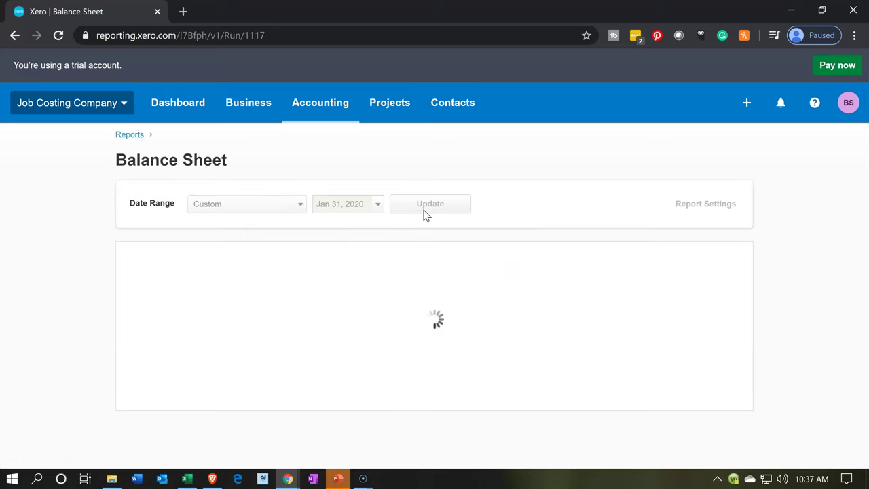
# - Review the current assets on the balance sheet and drill into the transactions behind the Raw Materials balance
pyautogui.scroll(-2, 424, 216)
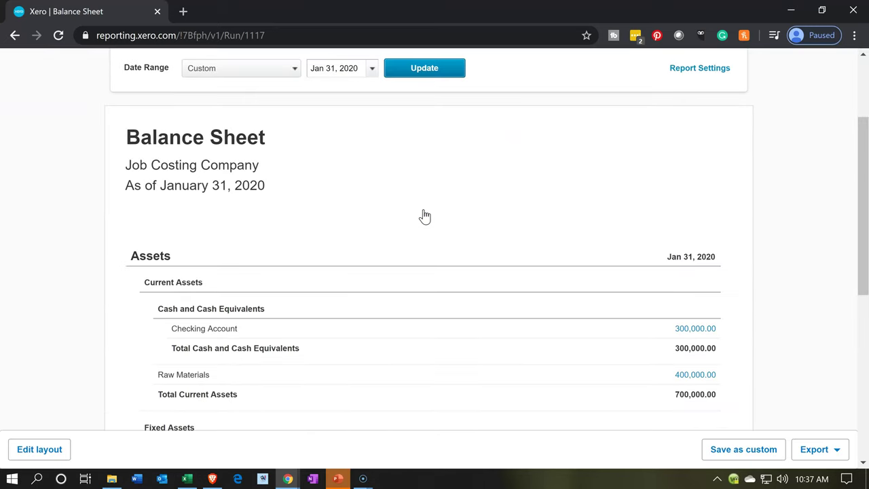
pyautogui.scroll(-1, 424, 215)
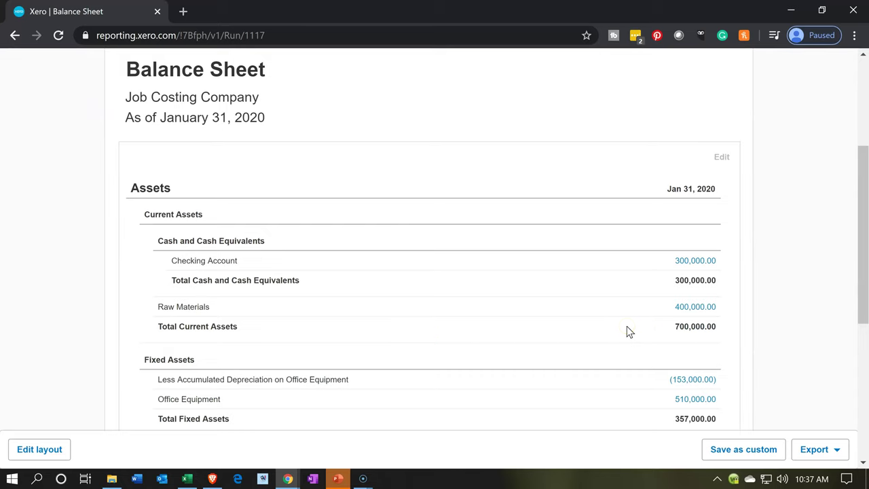
pyautogui.hotkey('ctrl', '+')
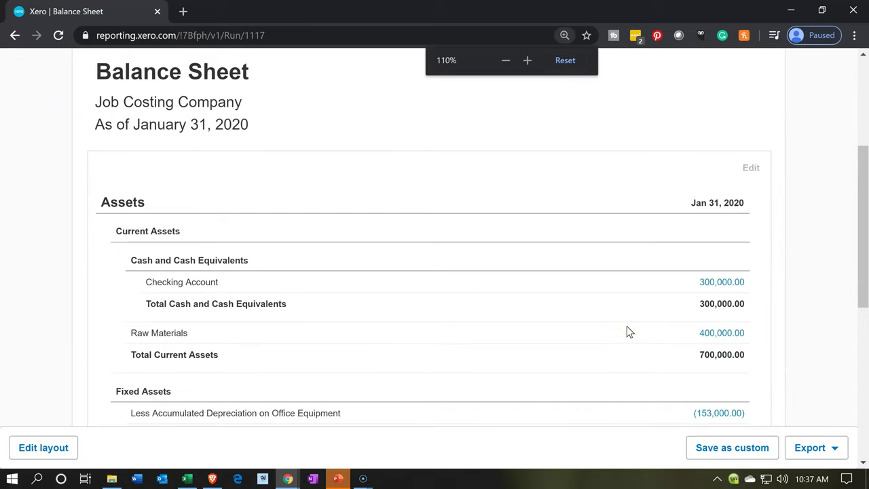
pyautogui.hotkey('ctrl', '+')
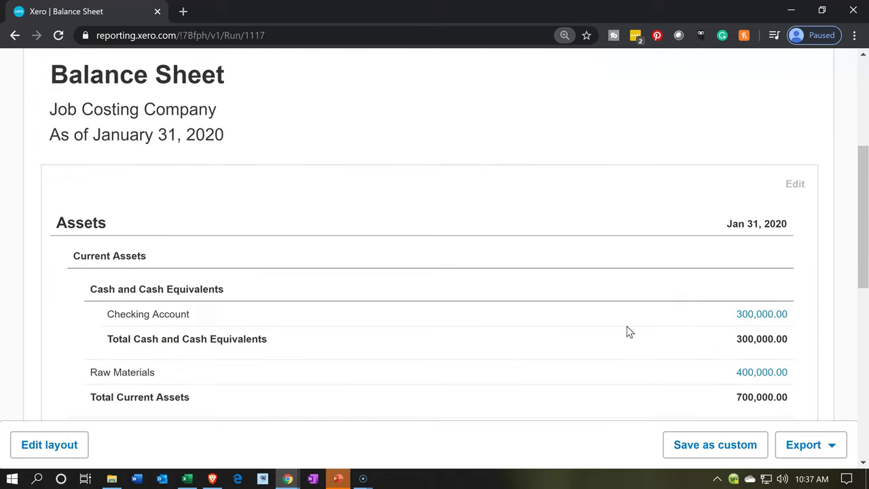
pyautogui.scroll(-1, 626, 331)
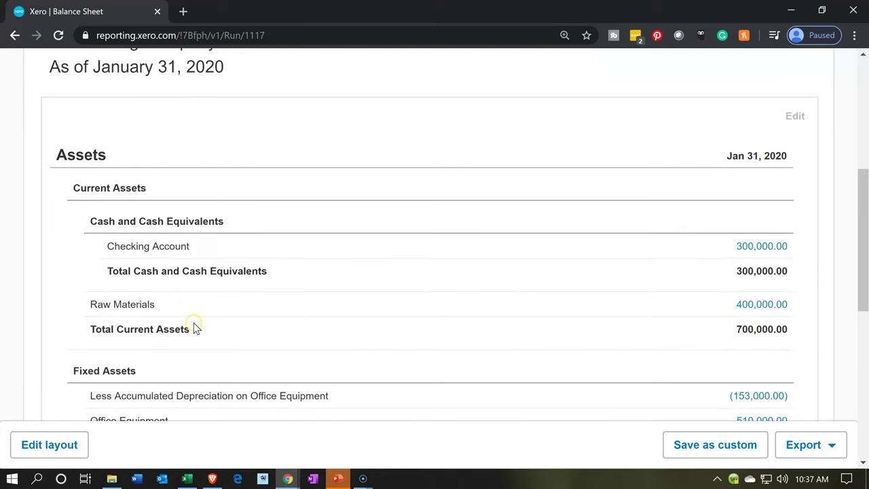
pyautogui.click(750, 311)
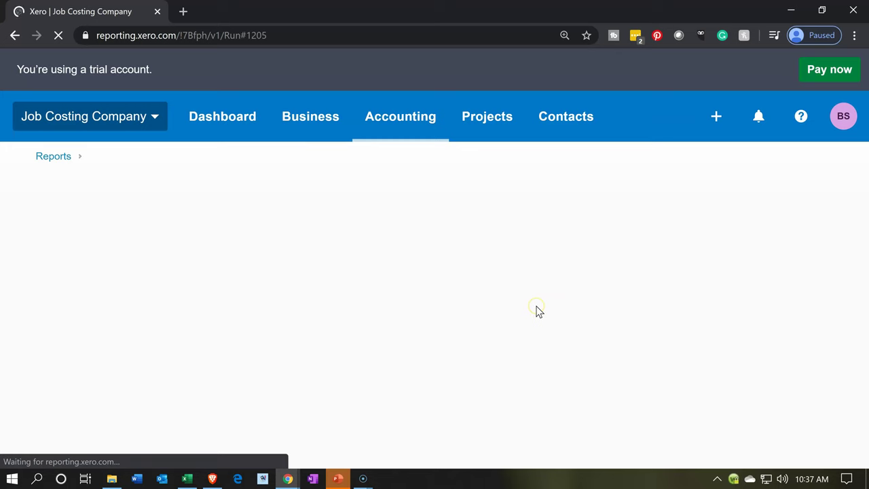
pyautogui.scroll(-2, 536, 310)
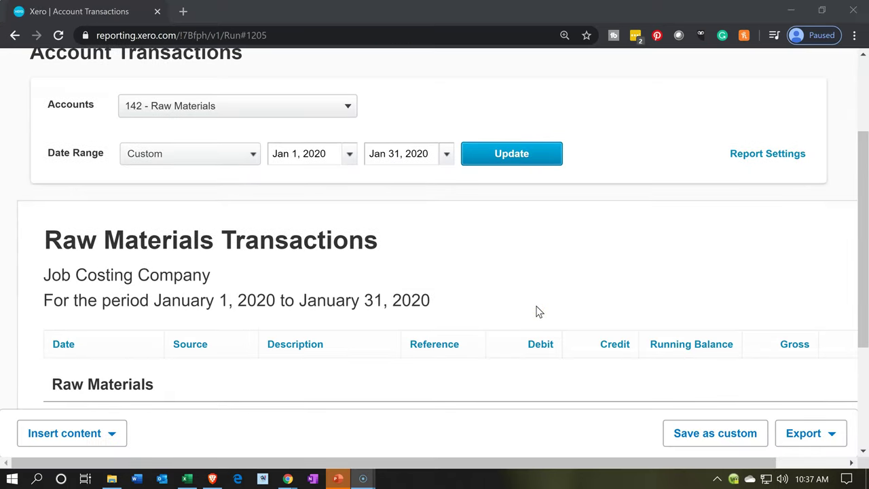
pyautogui.scroll(-3, 536, 310)
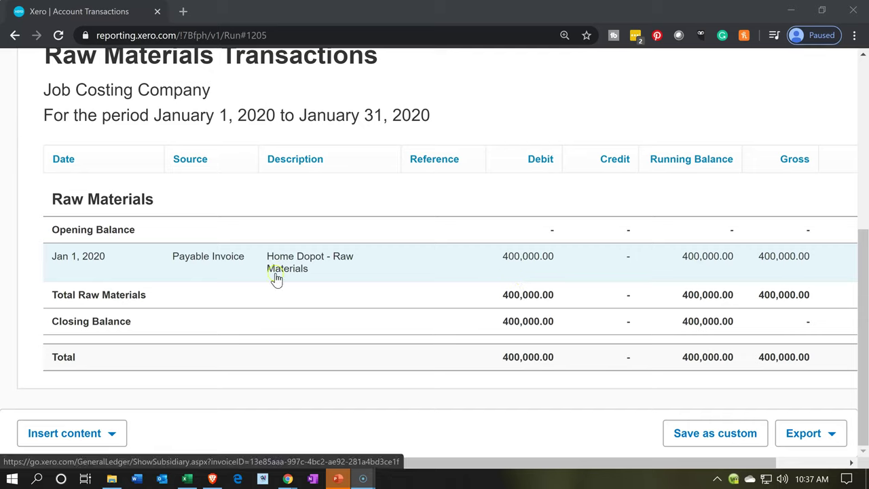
# - Open the source bill of the Jan 1, 2020 payable invoice in the Raw Materials transactions
pyautogui.click(231, 273)
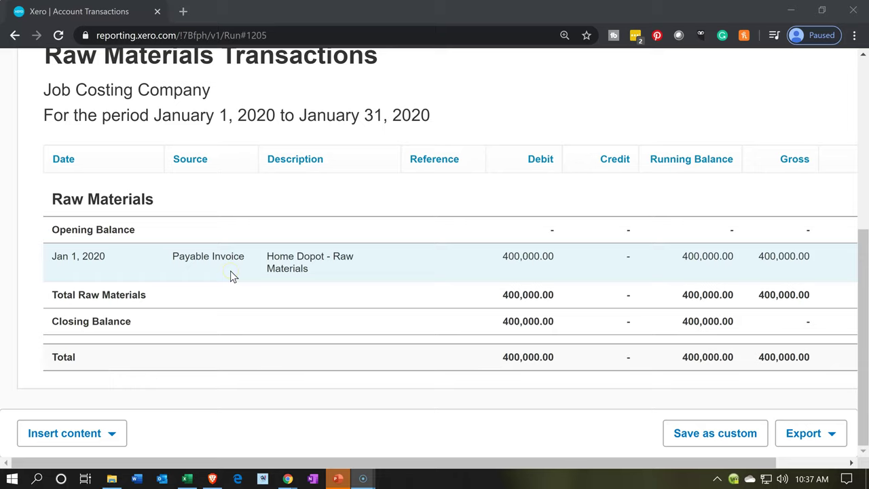
pyautogui.click(526, 277)
pyautogui.click(527, 270)
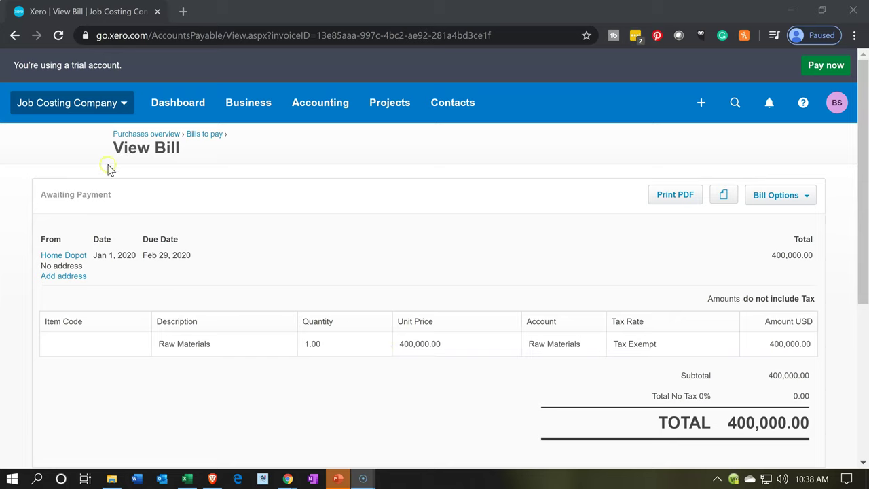
# - Return to the balance sheet and examine the transactions behind the Accounts Payable balance
pyautogui.click(15, 37)
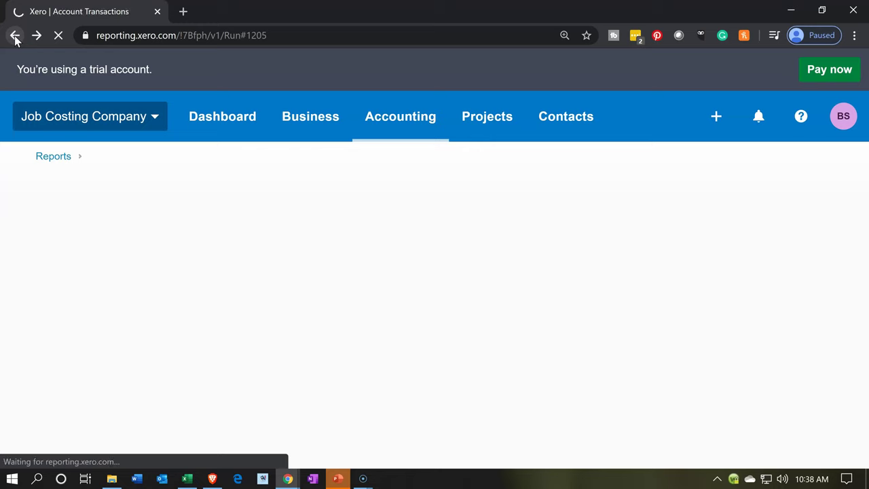
pyautogui.click(15, 40)
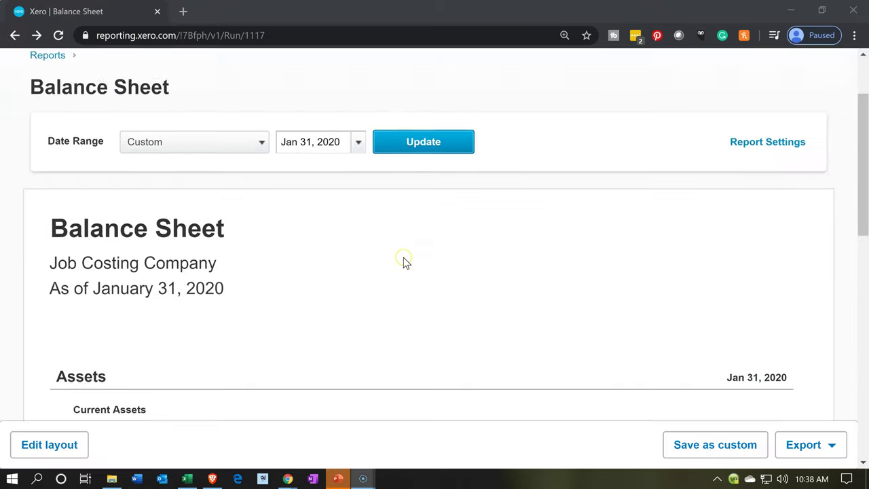
pyautogui.scroll(-2, 403, 264)
pyautogui.scroll(-5, 403, 264)
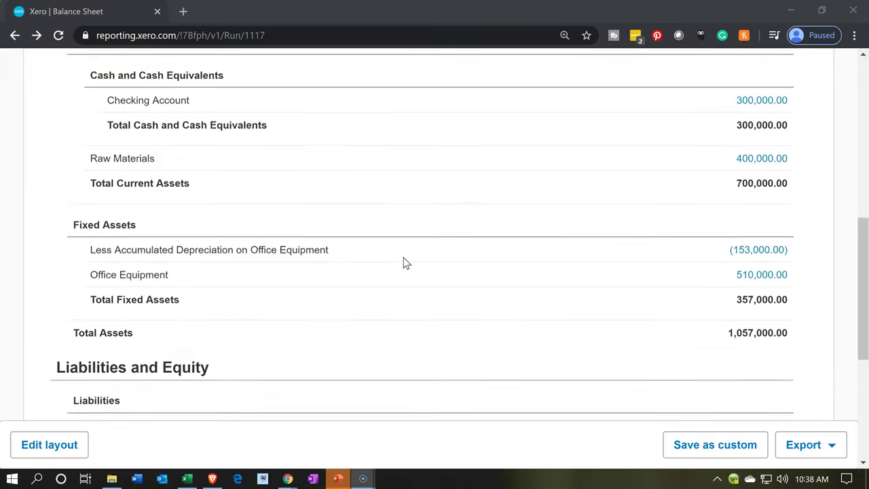
pyautogui.scroll(-1, 403, 264)
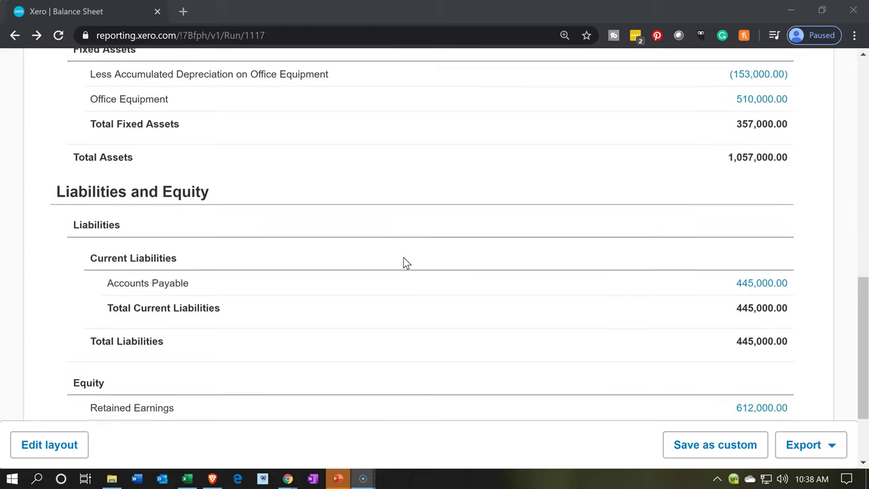
pyautogui.click(773, 288)
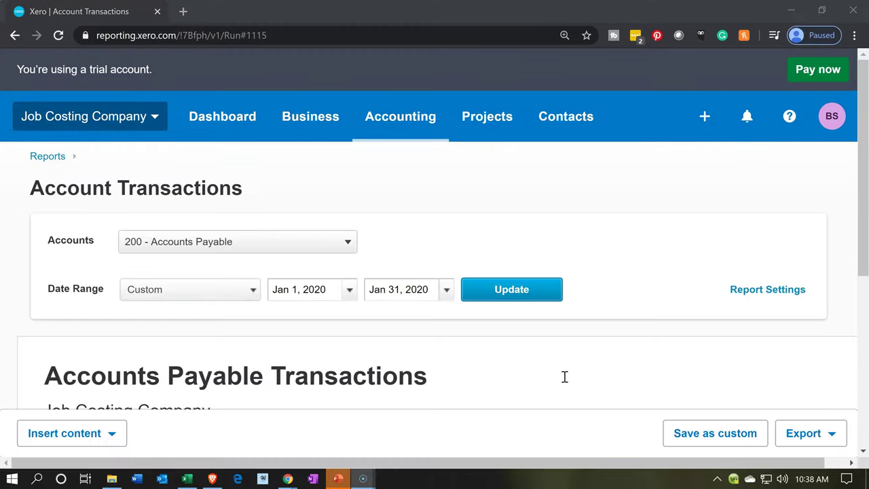
pyautogui.scroll(-4, 563, 376)
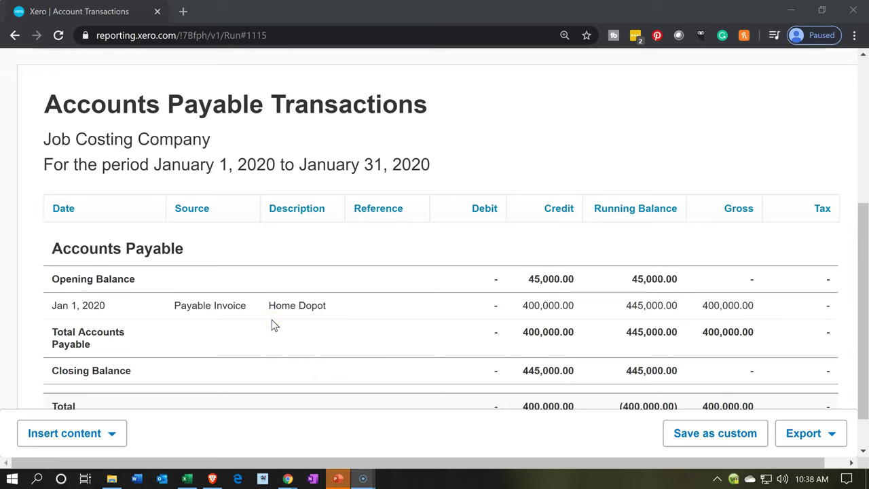
# - Return from the Accounts Payable transactions to the balance sheet and review its assets section
pyautogui.scroll(4, 271, 326)
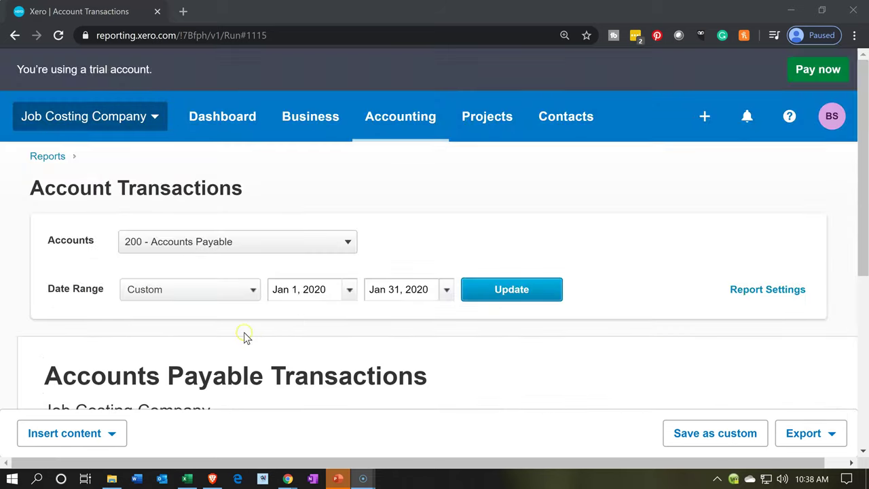
pyautogui.click(15, 34)
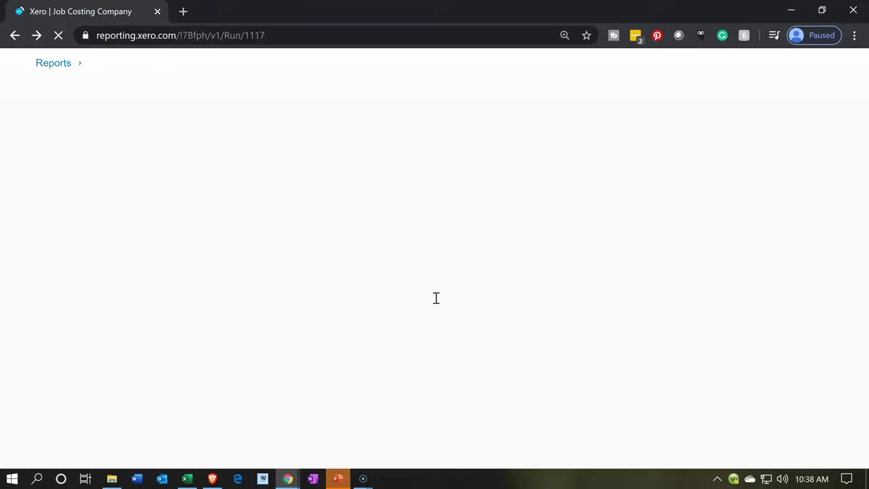
pyautogui.scroll(-2, 436, 298)
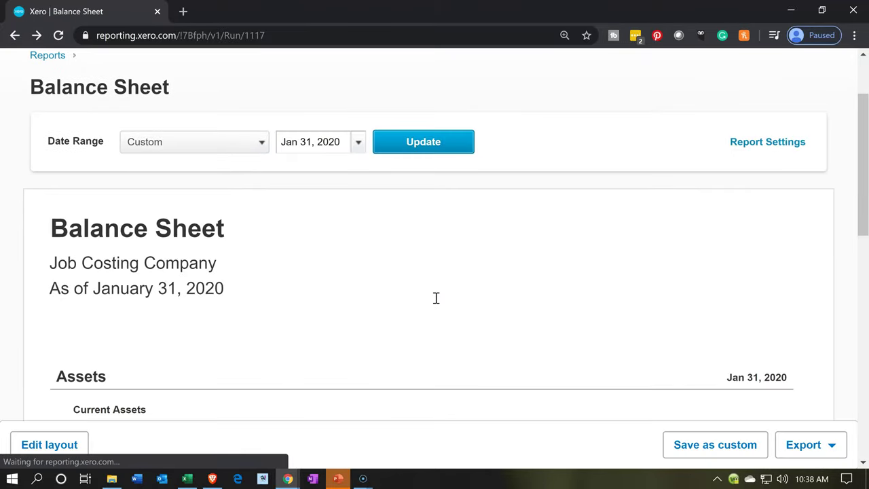
pyautogui.scroll(-4, 435, 298)
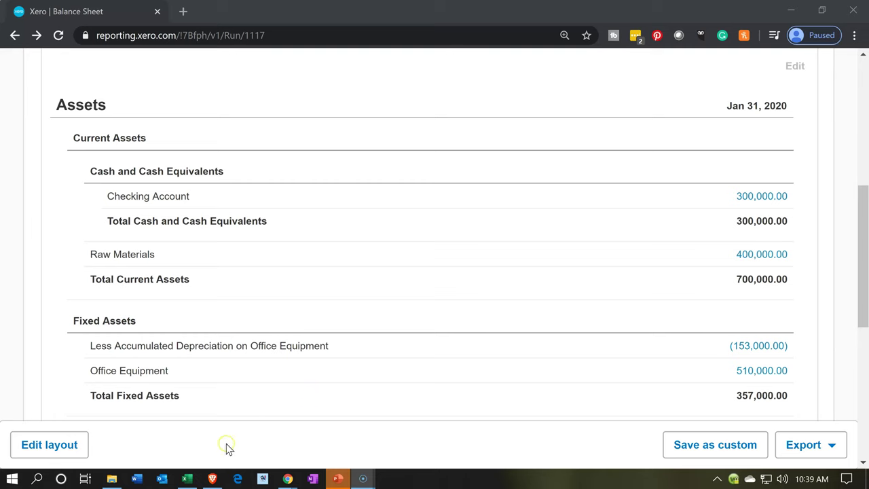
# - Switch to the Excel job cost workbook and check the ending balance of Raw materials inventory on the Ex 0 sheet
pyautogui.click(186, 478)
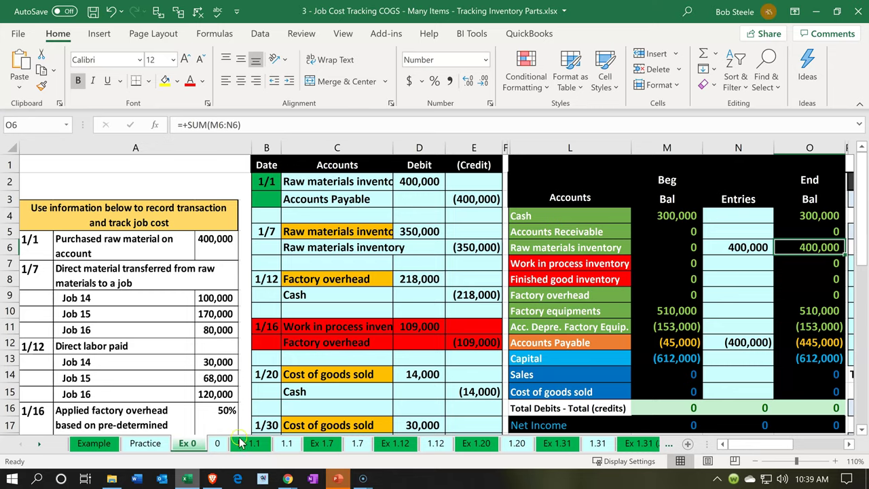
pyautogui.click(549, 248)
pyautogui.press('Right')
pyautogui.press('Right')
pyautogui.press('Right')
pyautogui.press('Right')
pyautogui.press('Right')
pyautogui.press('Right')
pyautogui.press('Right')
pyautogui.press('Right')
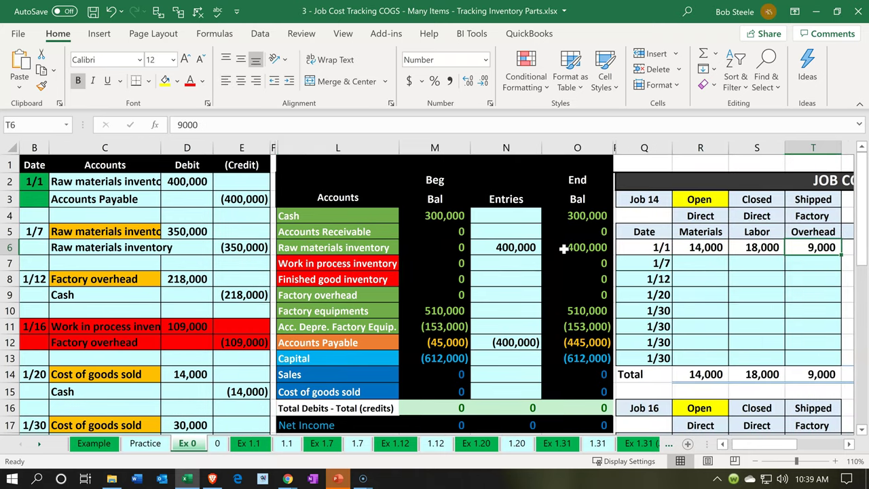
pyautogui.click(563, 247)
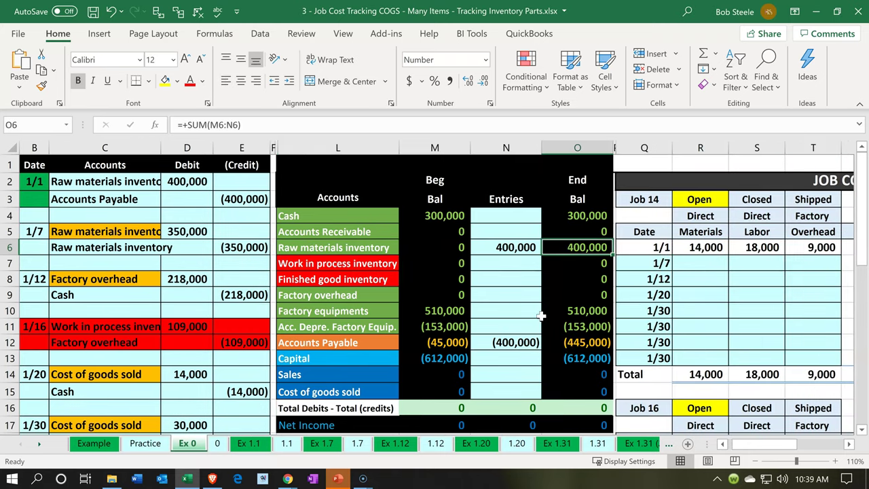
# - Compare the fixed assets, liabilities and equity on the Xero balance sheet with the Excel trial balance
pyautogui.click(187, 479)
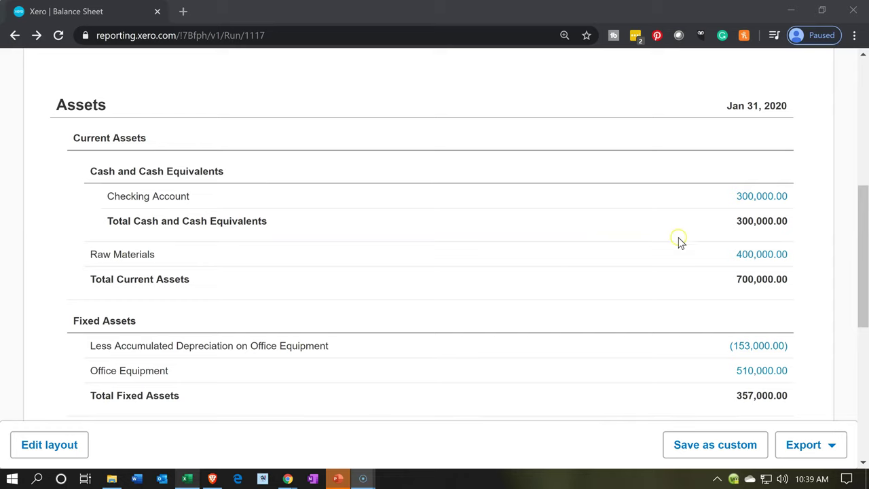
pyautogui.scroll(-1, 698, 263)
pyautogui.scroll(-3, 696, 260)
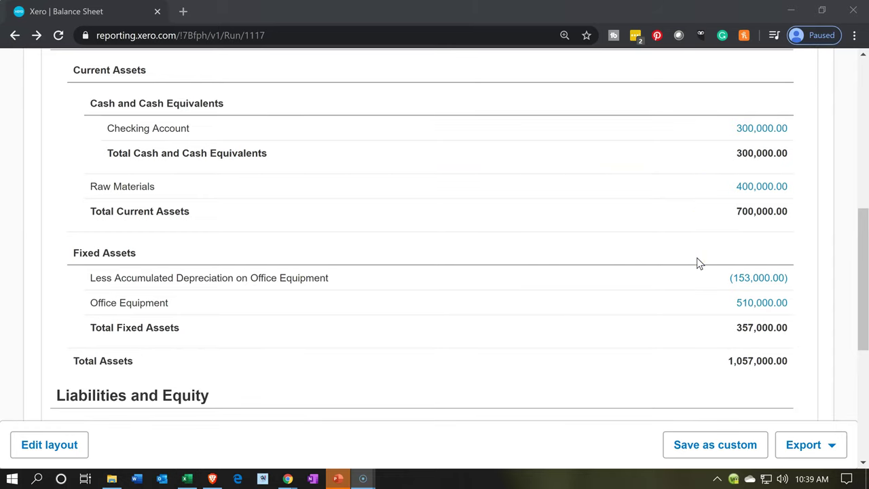
pyautogui.click(183, 479)
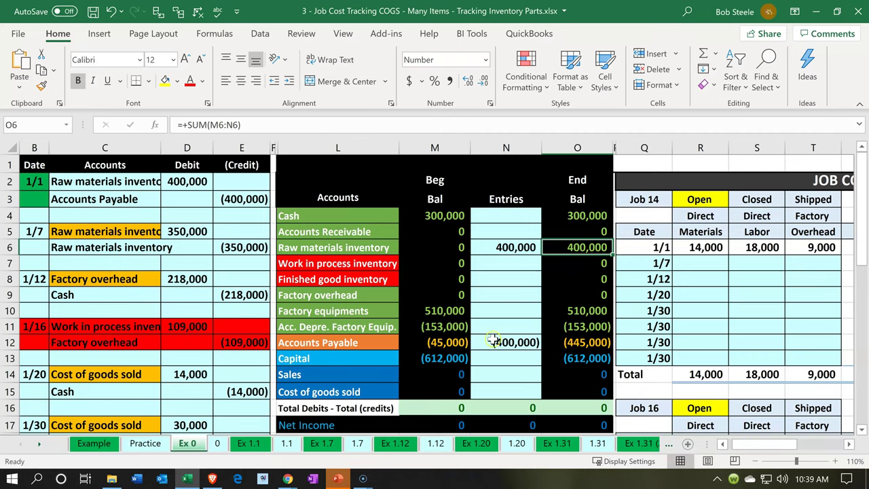
pyautogui.click(188, 479)
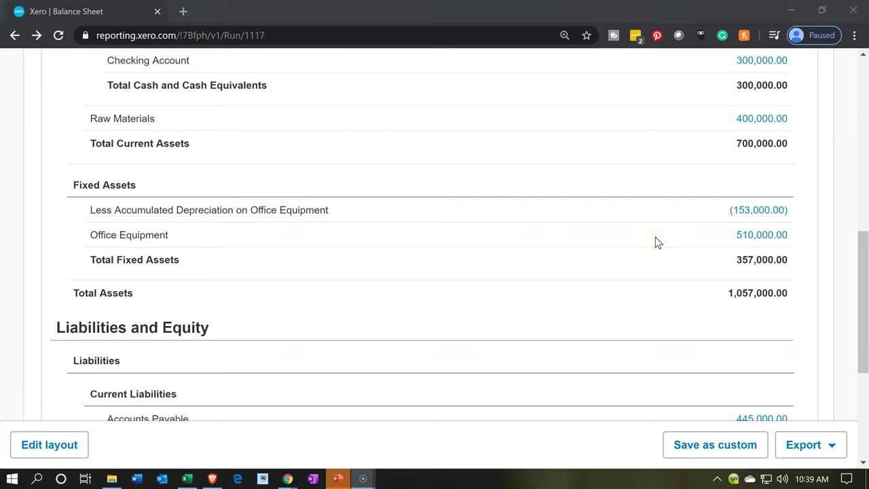
pyautogui.scroll(-1, 657, 234)
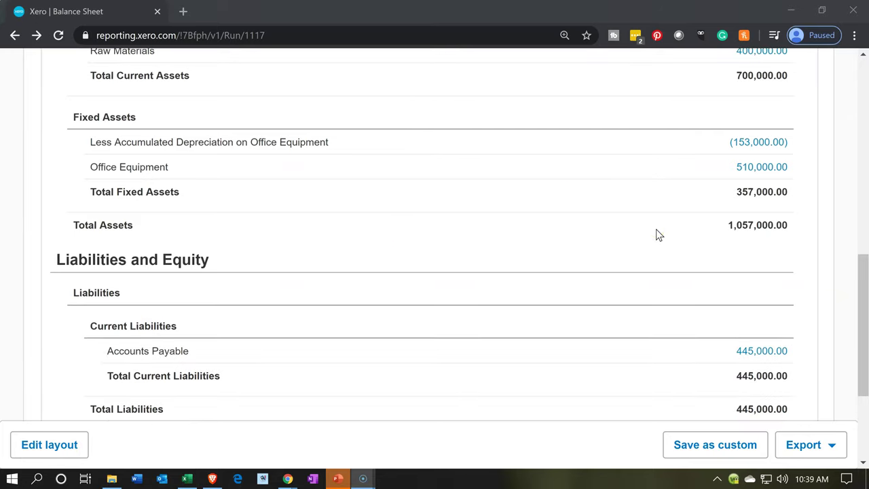
pyautogui.scroll(-3, 656, 234)
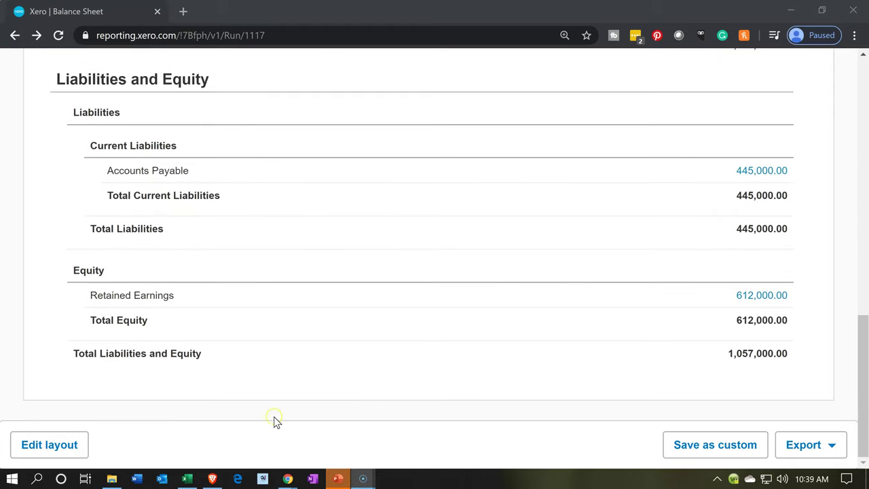
# - Check the ending balances of Accounts Payable and Capital in the Excel trial balance against Xero's liabilities and equity
pyautogui.click(196, 479)
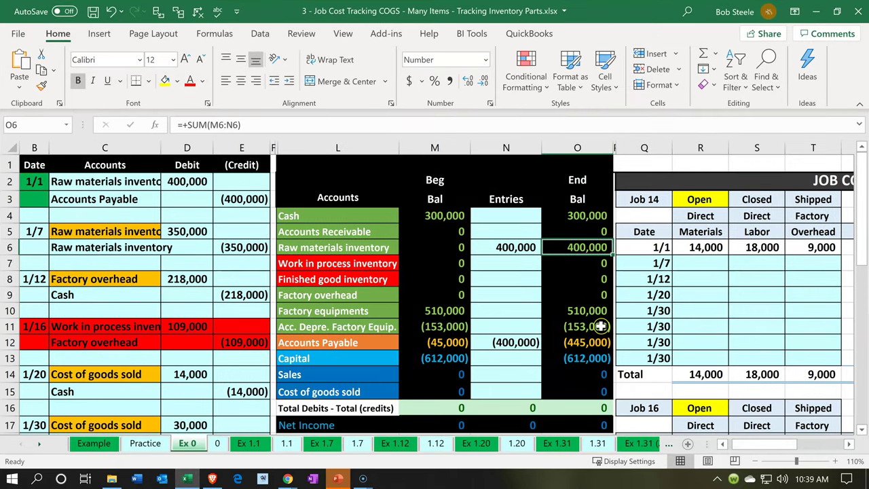
pyautogui.click(584, 342)
pyautogui.hotkey('ctrl', 'c')
pyautogui.click(570, 358)
pyautogui.press('Return')
pyautogui.moveTo(190, 478)
pyautogui.click(264, 413)
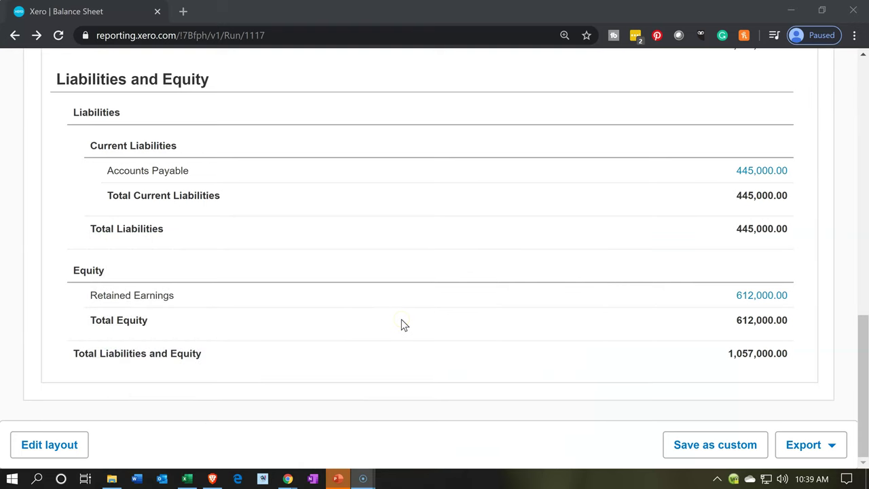
# - Review the Xero balance sheet from its heading and cross-check the Capital account in the Excel worksheet once more
pyautogui.scroll(10, 401, 319)
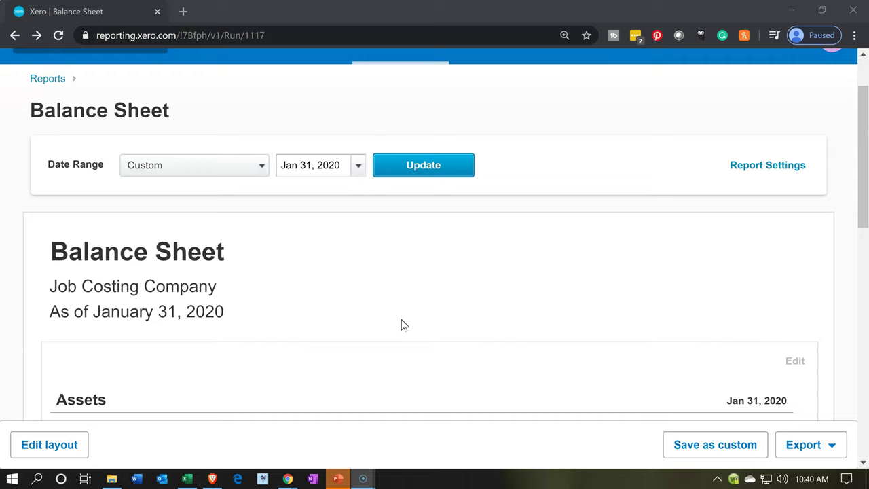
pyautogui.click(187, 478)
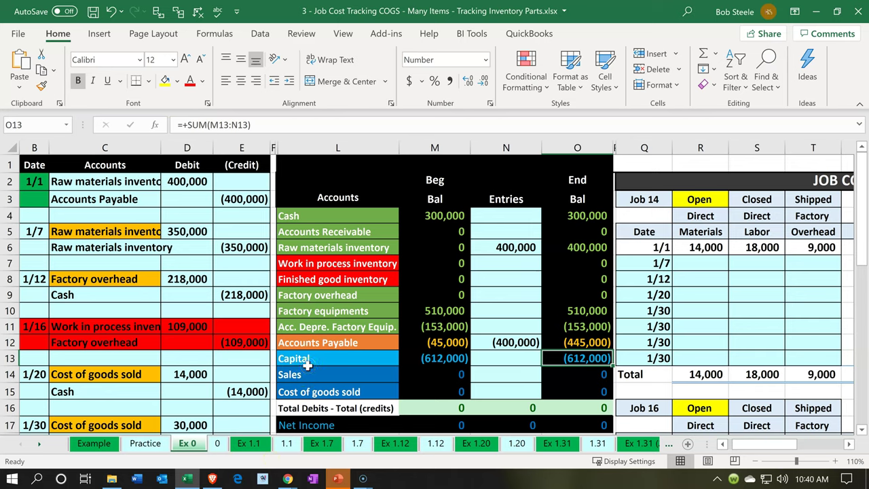
pyautogui.click(195, 481)
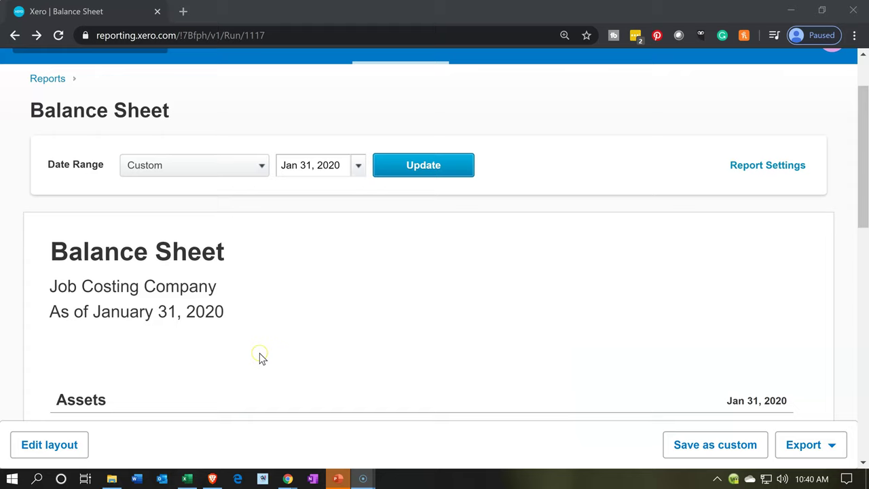